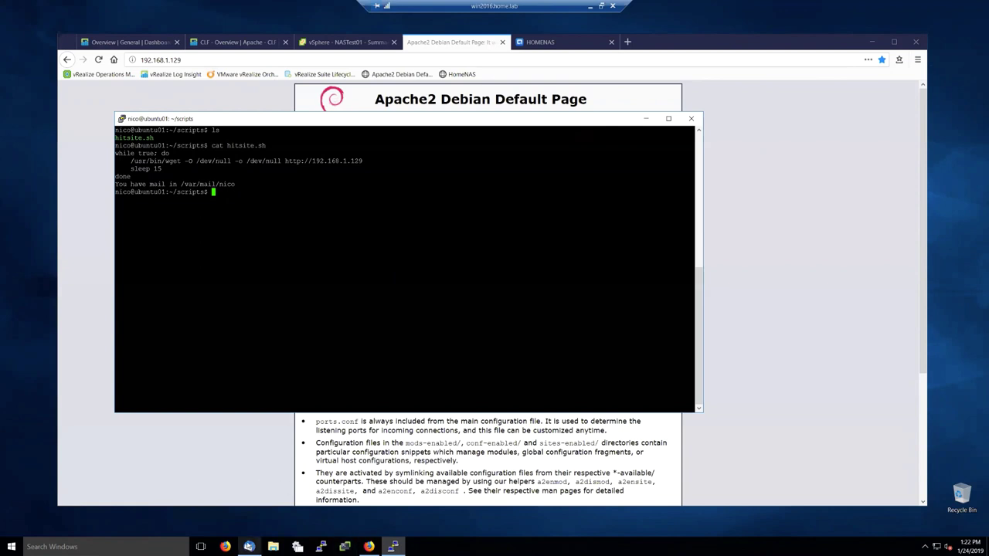
Step: Bring Firefox forward from the ubuntu01 terminal and show the Log Insight General Overview dashboard
click(249, 547)
click(248, 546)
click(93, 205)
click(133, 43)
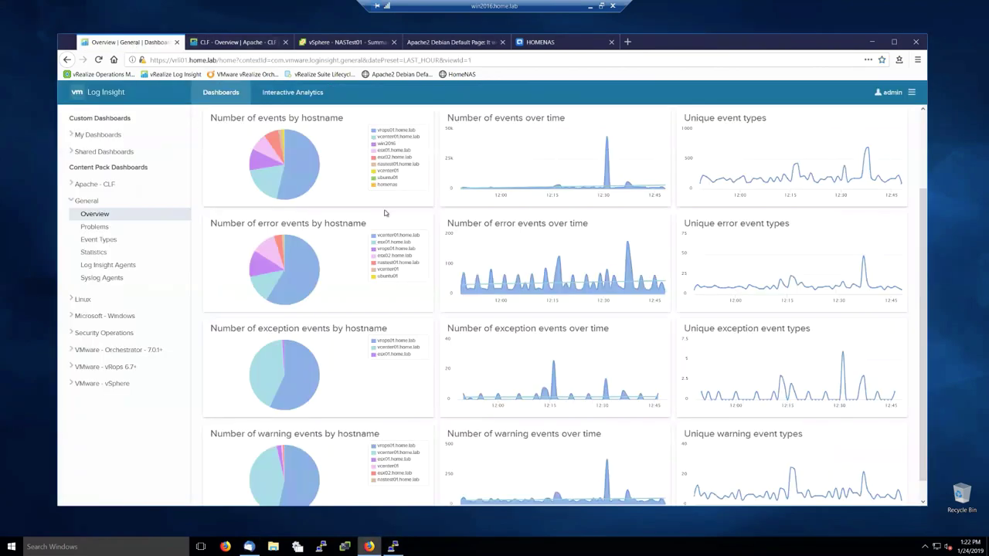
Step: Go to Administration > User Alerts to view the Serving Pages alert
scroll(646, 138, up, 3)
click(912, 92)
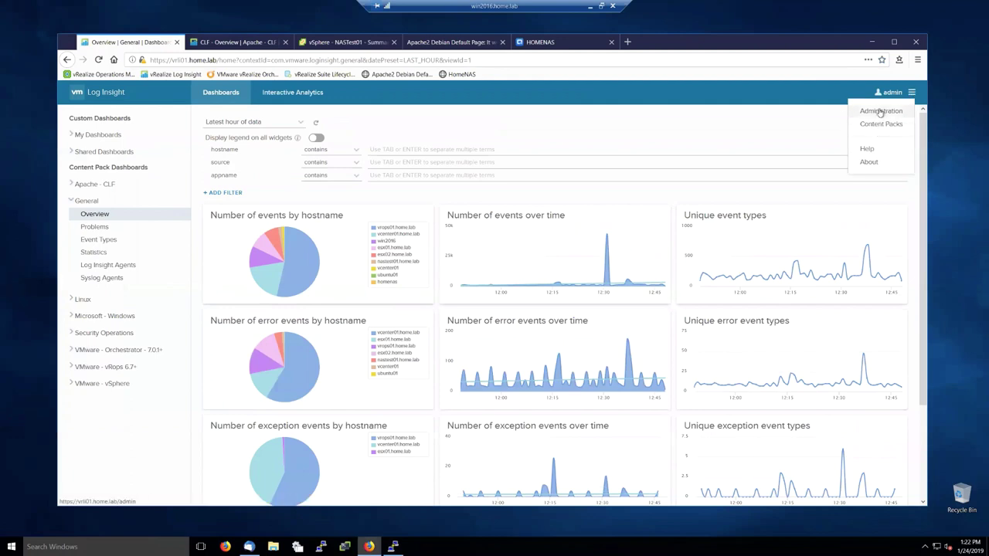
click(880, 112)
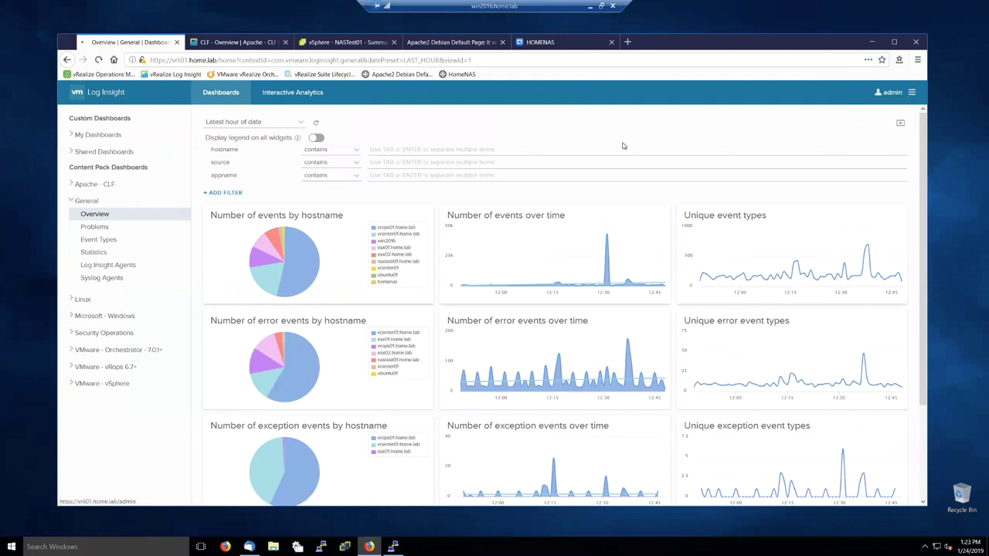
click(85, 176)
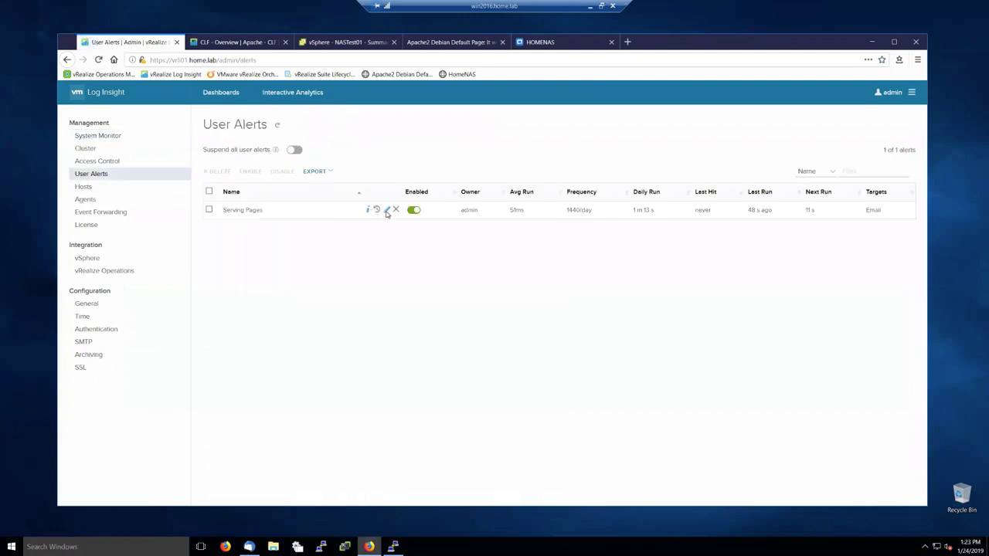
Step: Edit the Serving Pages alert and open its requested_url query in Interactive Analytics
click(388, 211)
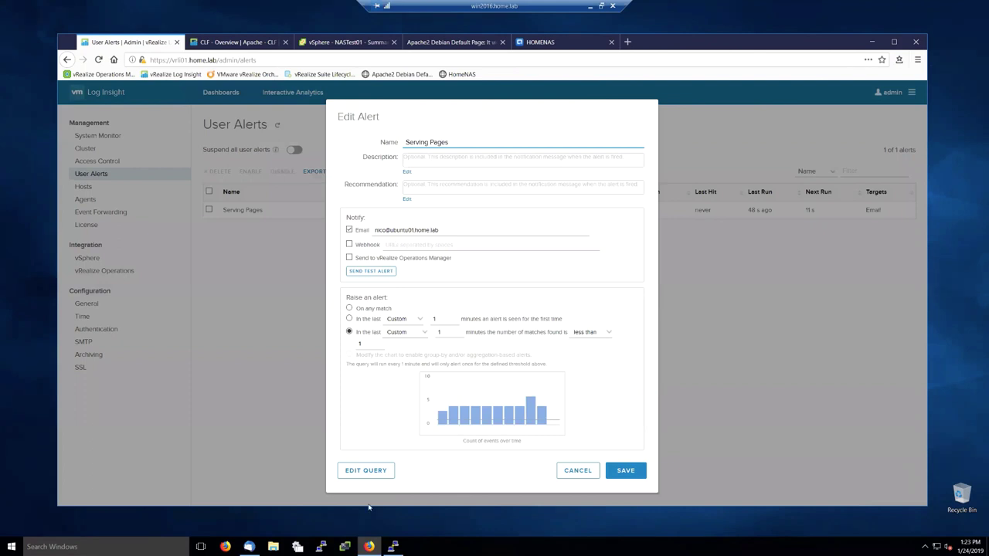
click(378, 477)
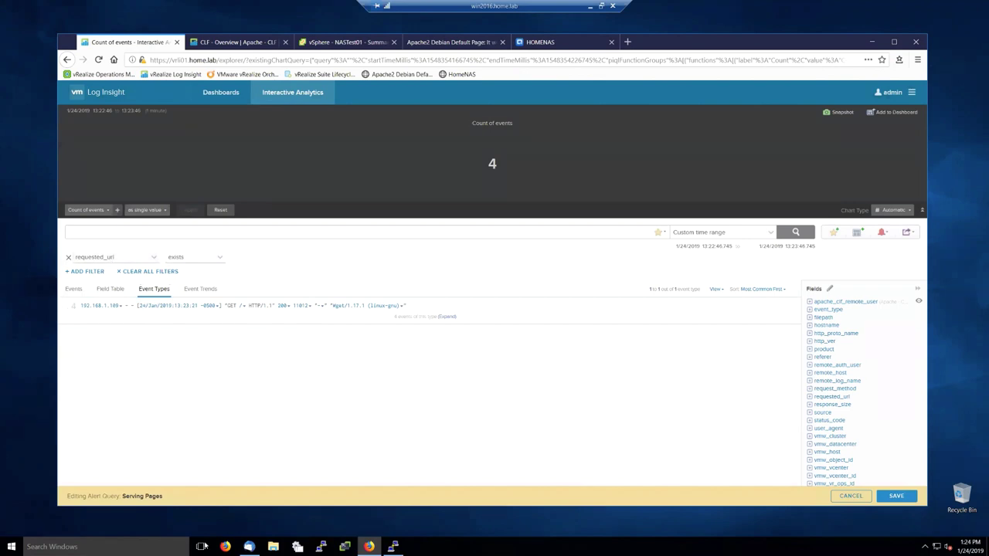
click(248, 547)
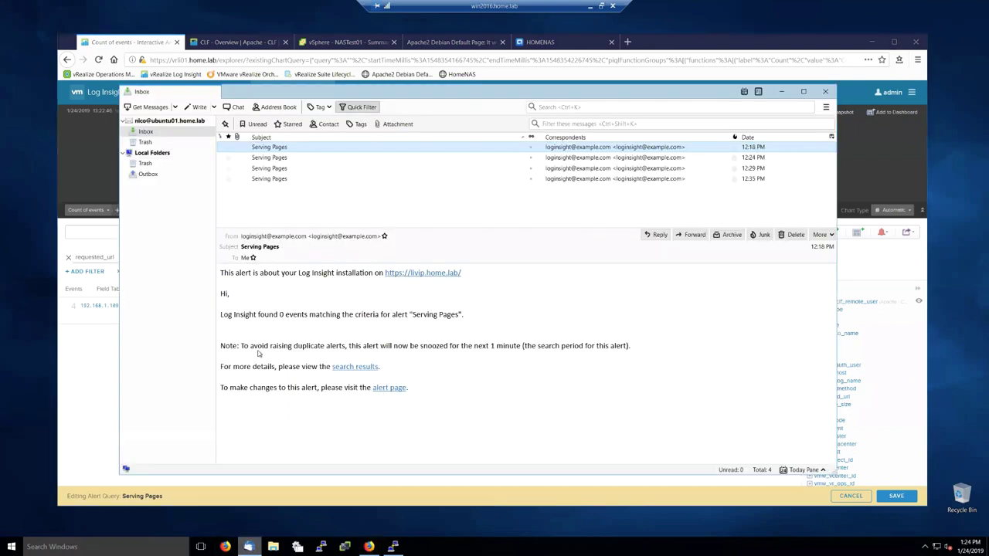
click(273, 179)
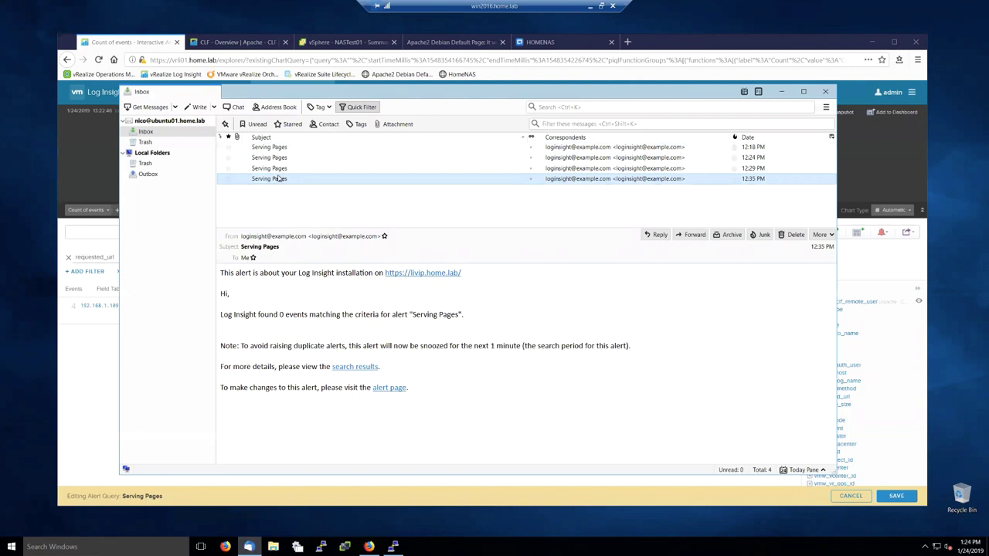
key(Up)
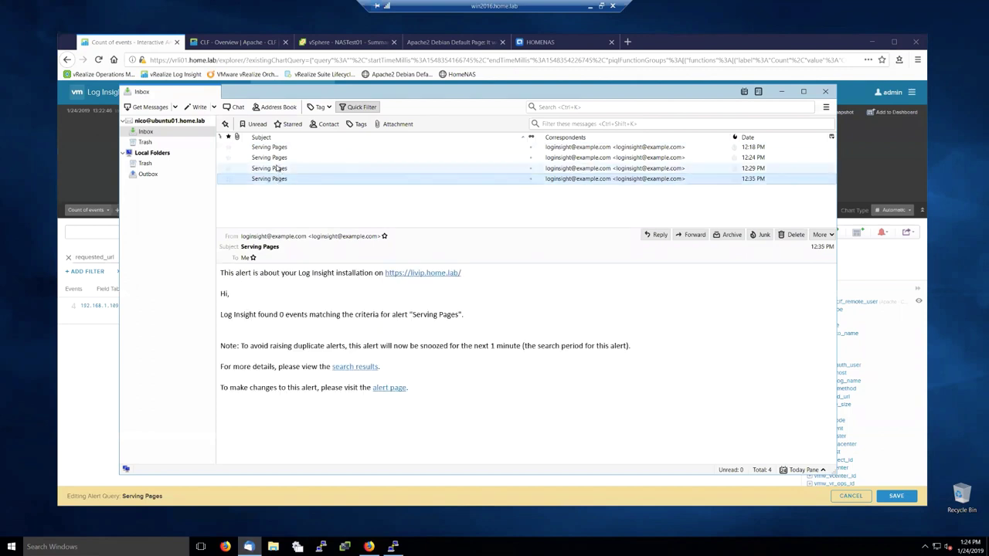
click(276, 158)
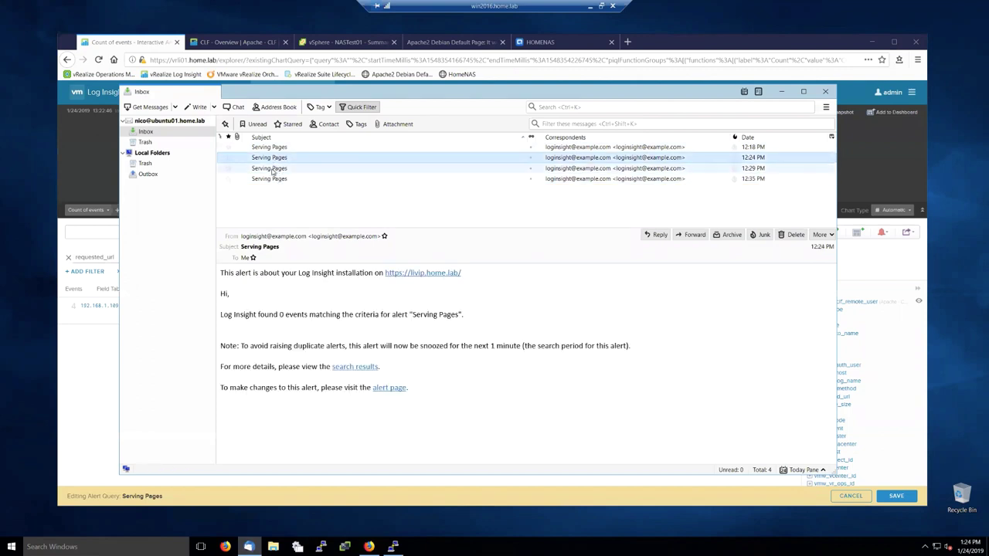
click(272, 149)
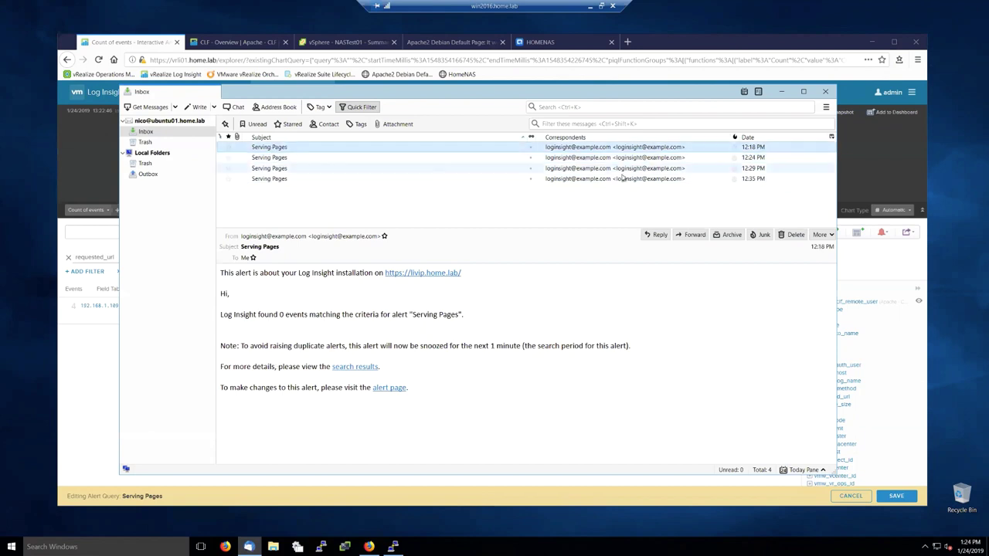
click(760, 179)
key(Up)
key(Up)
key(Up)
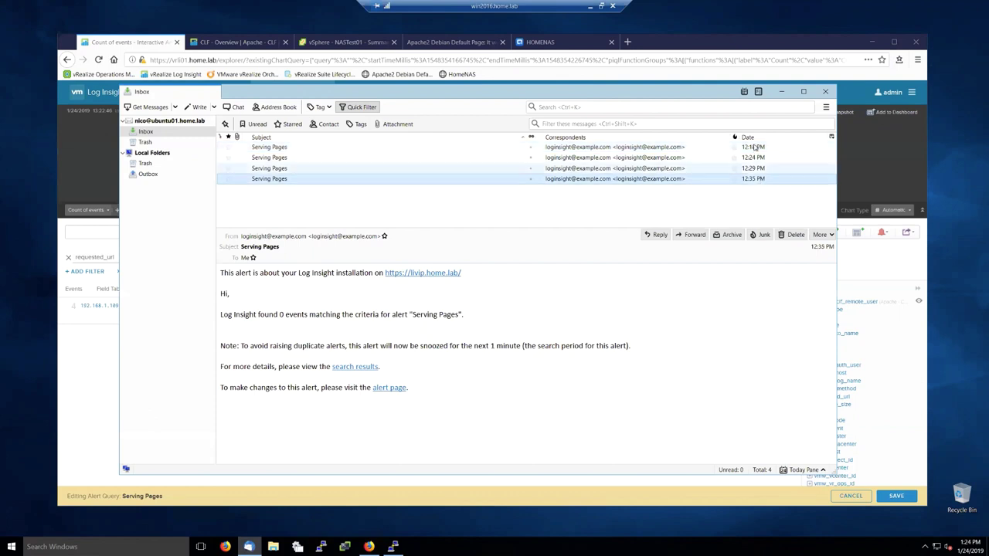
click(757, 179)
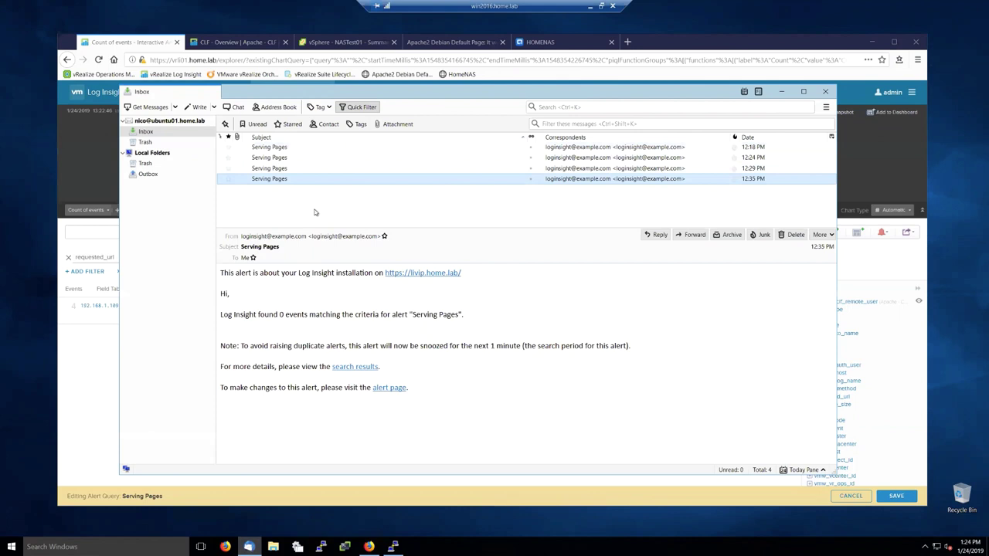
click(679, 46)
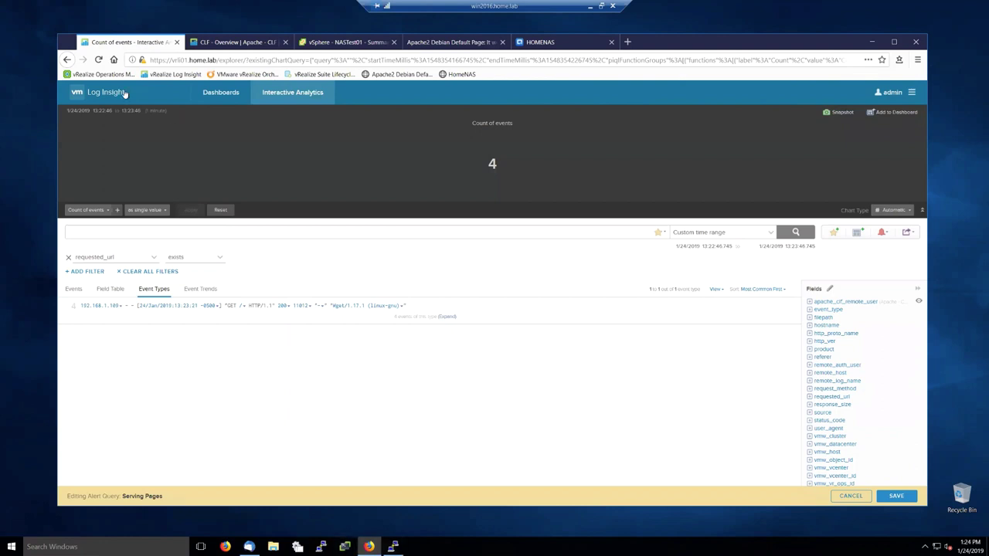
Step: Open the Apache CLF - Overview dashboard and set it to the latest 24 hours of data
click(77, 92)
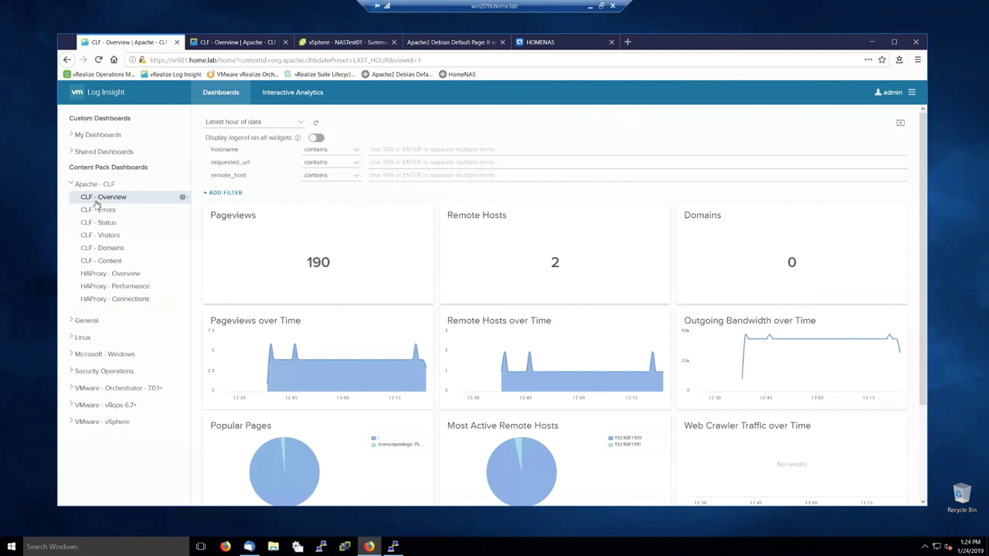
click(246, 125)
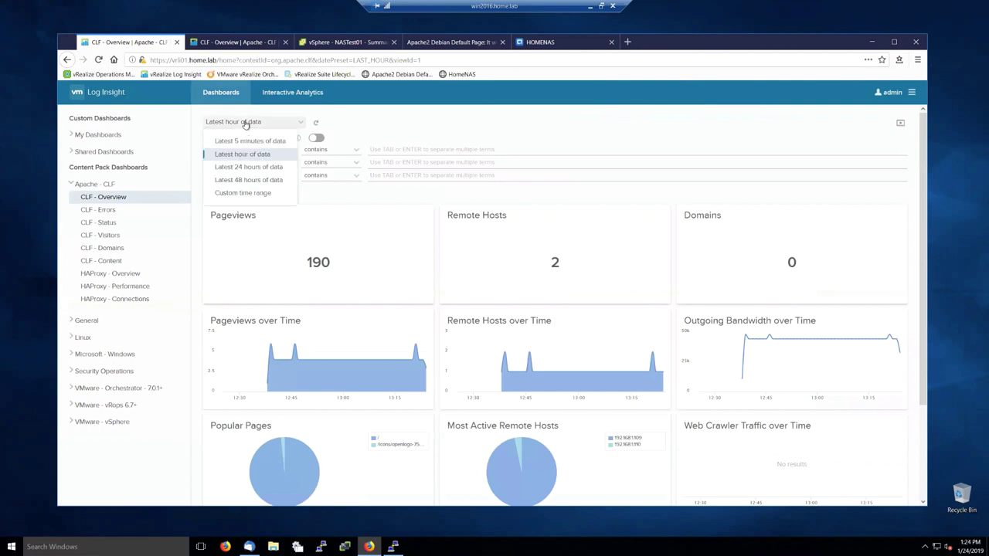
click(245, 124)
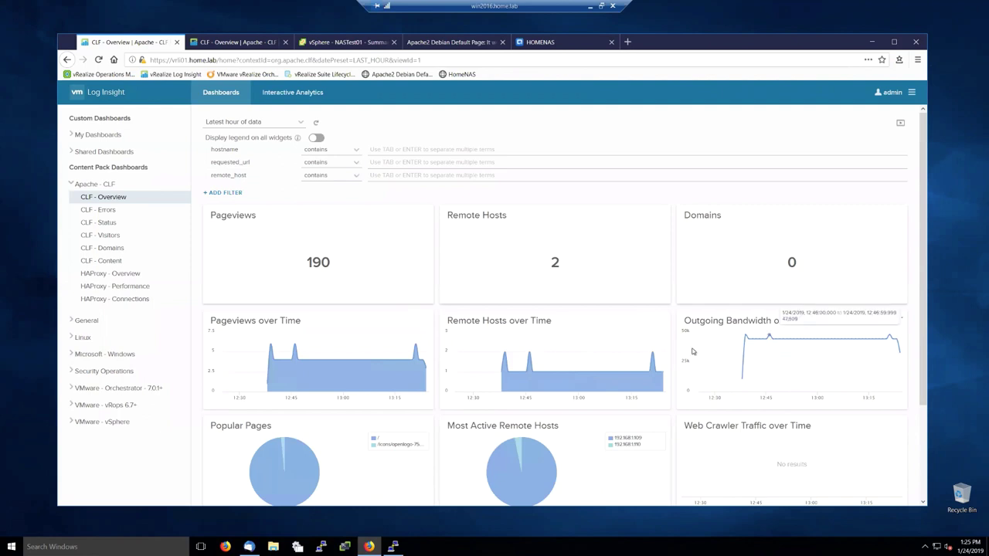
mouse_move(803, 345)
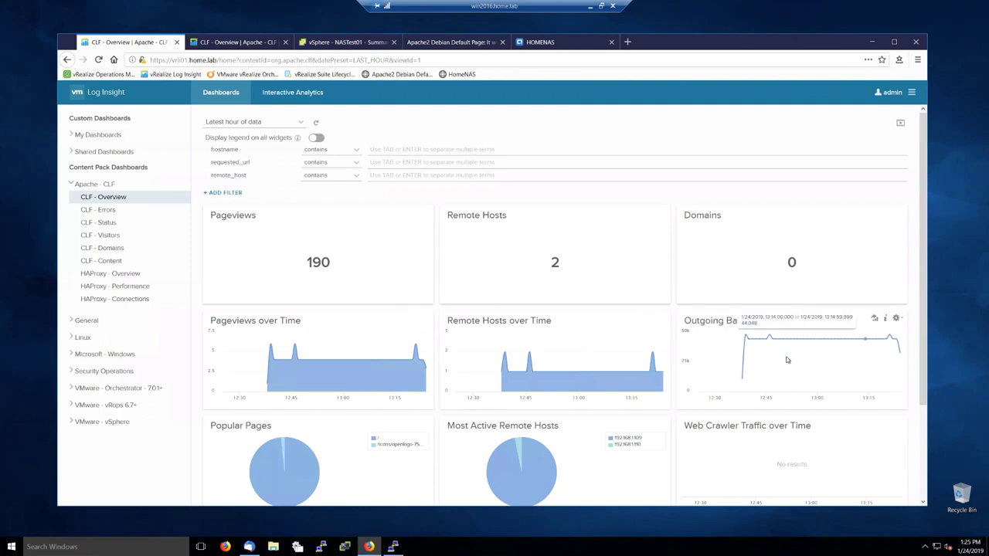
click(261, 122)
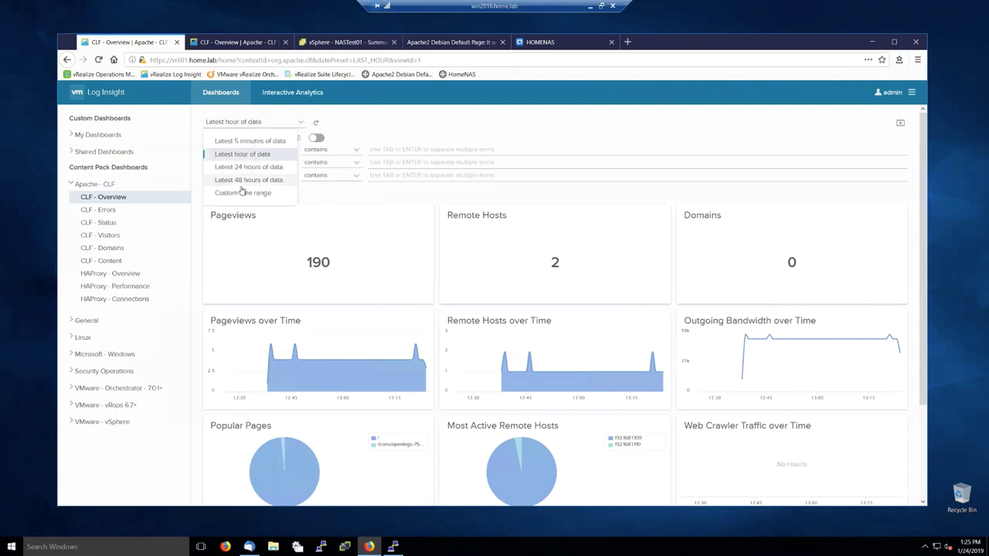
click(244, 168)
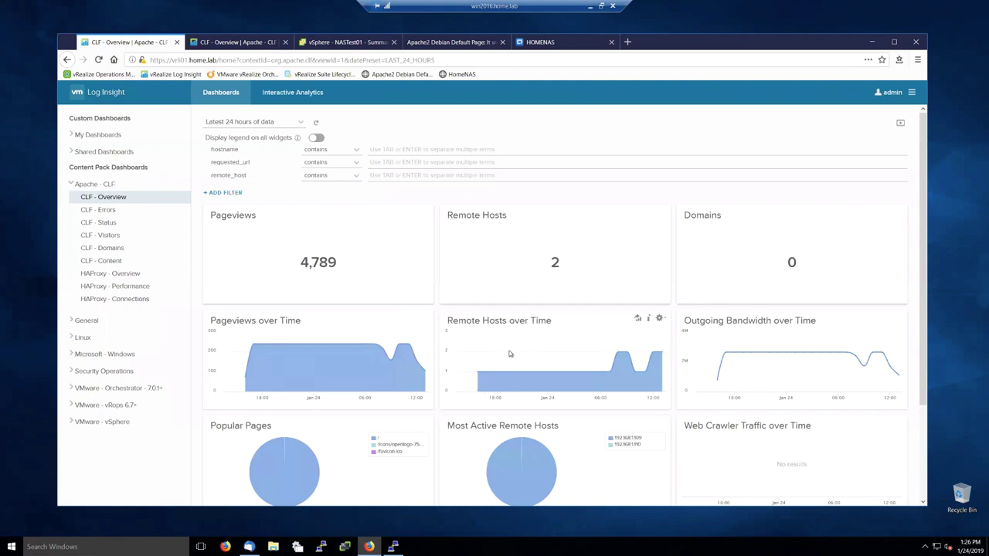
scroll(695, 363, down, 2)
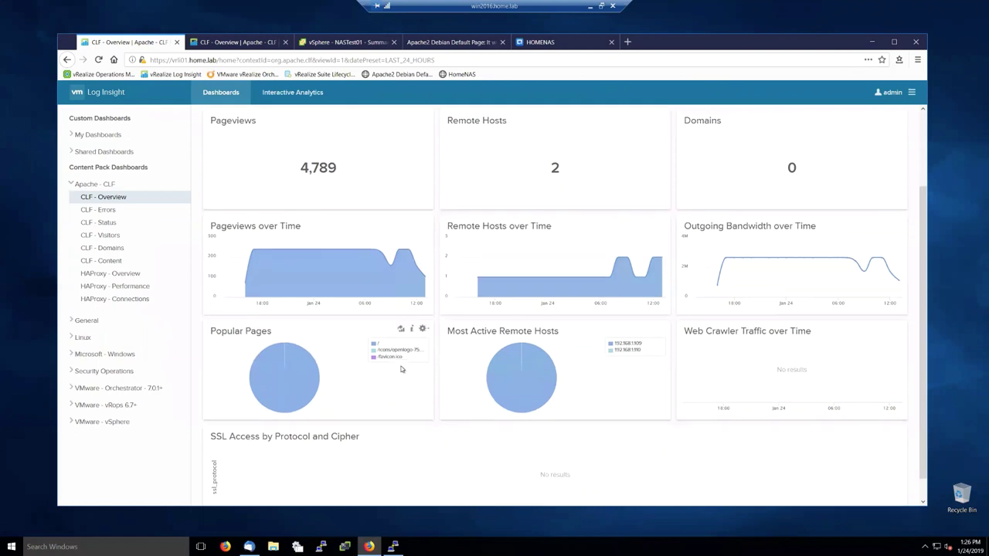
scroll(399, 371, up, 2)
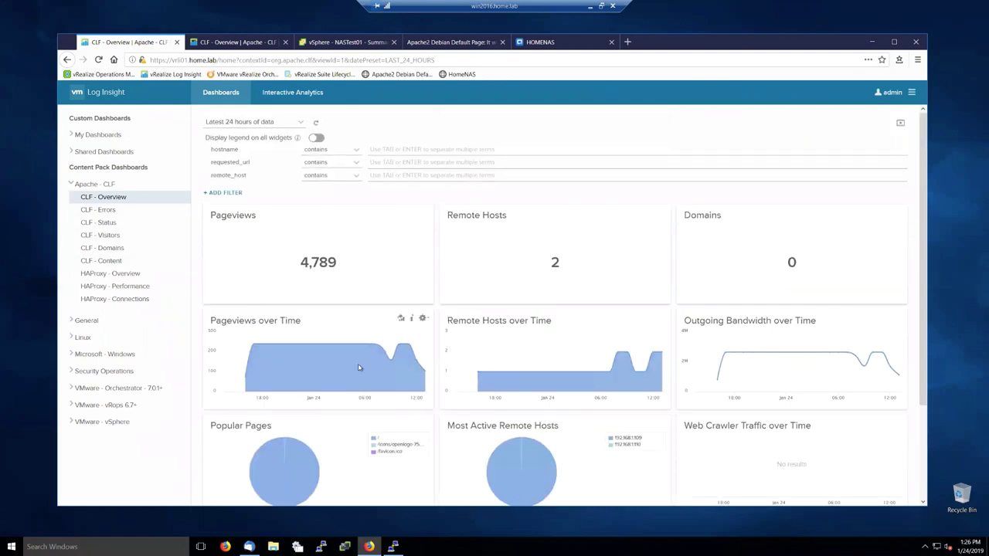
Step: Open Pageviews over Time in Interactive Analytics for the latest hour, then return to dashboards
mouse_move(366, 346)
click(401, 321)
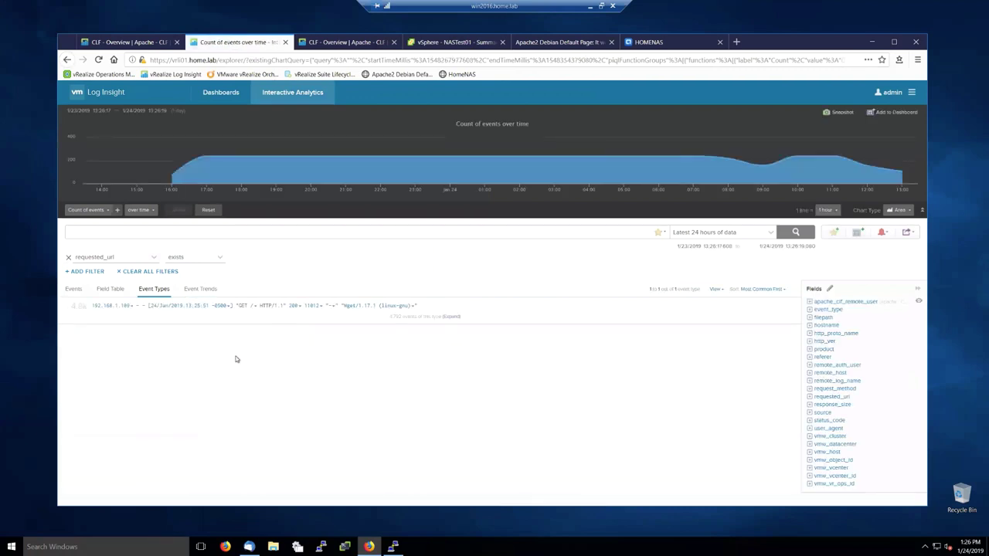
click(718, 233)
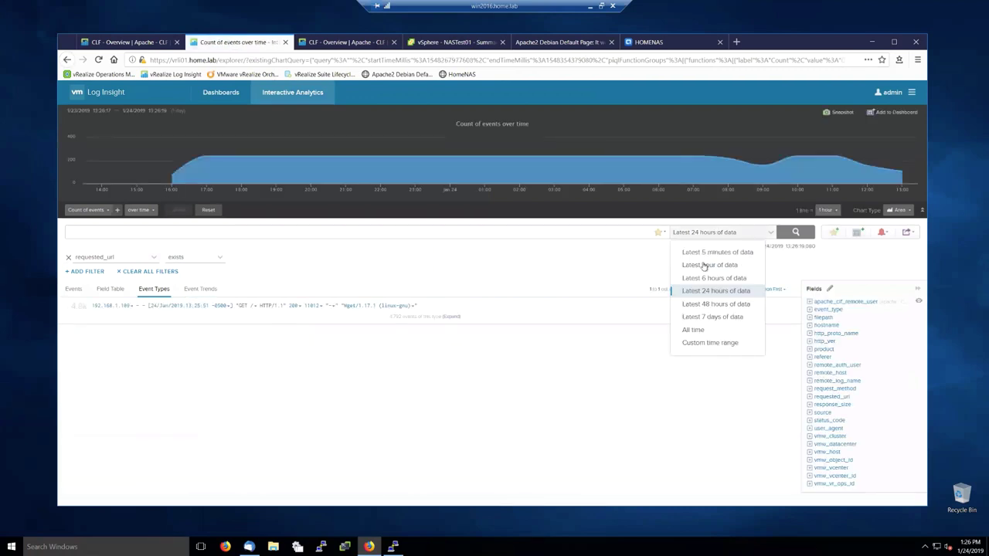
click(704, 266)
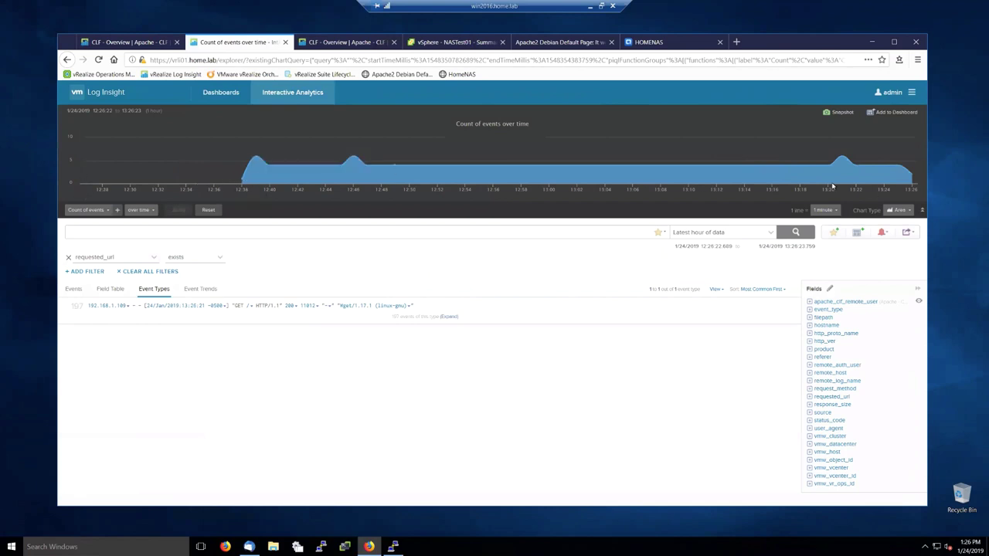
click(81, 92)
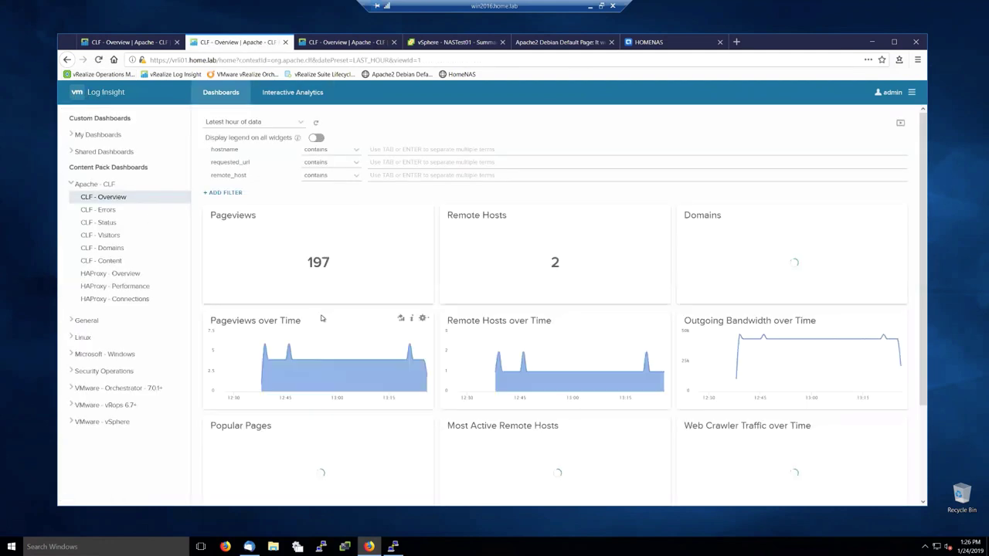
Step: Browse Shared Dashboards and My Dashboards, then open the Linux dashboard
click(71, 152)
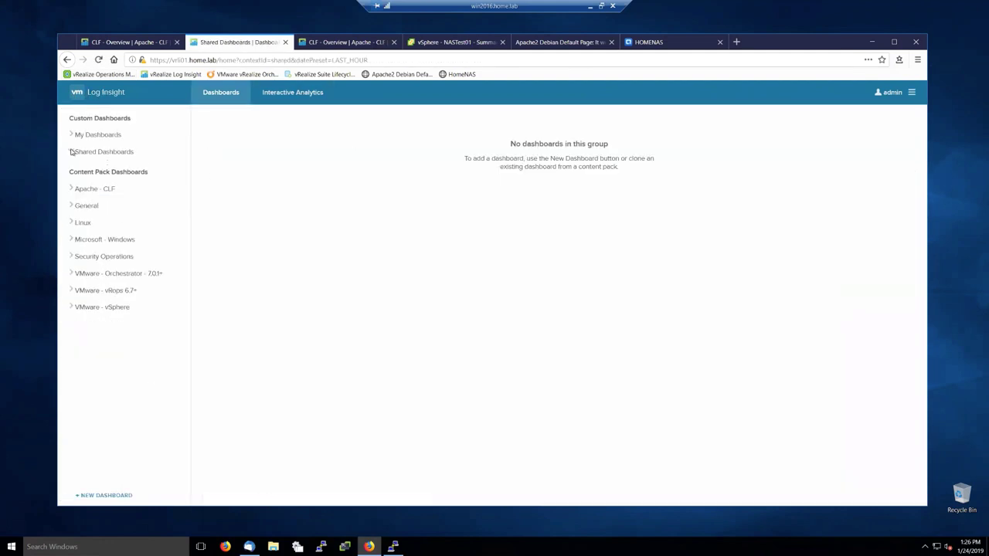
click(69, 133)
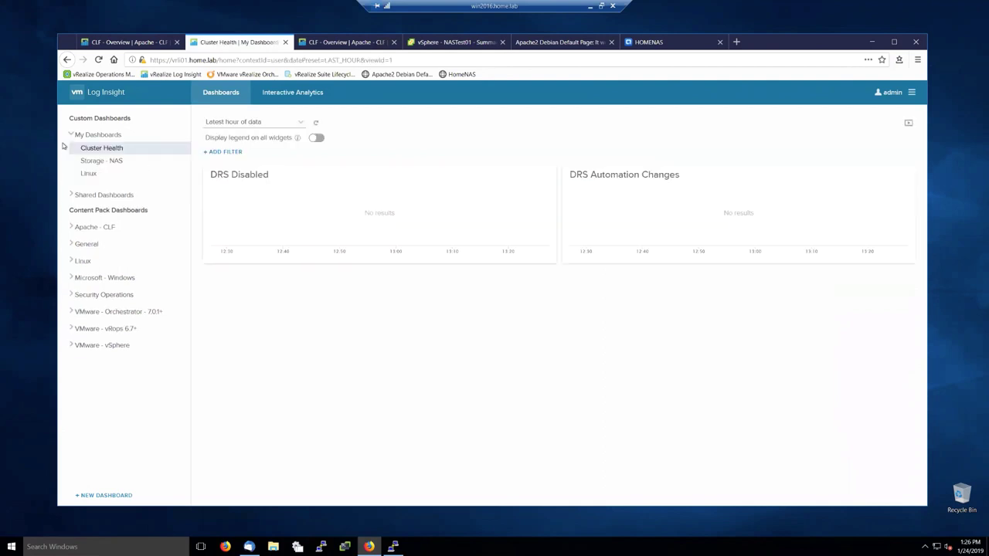
click(93, 175)
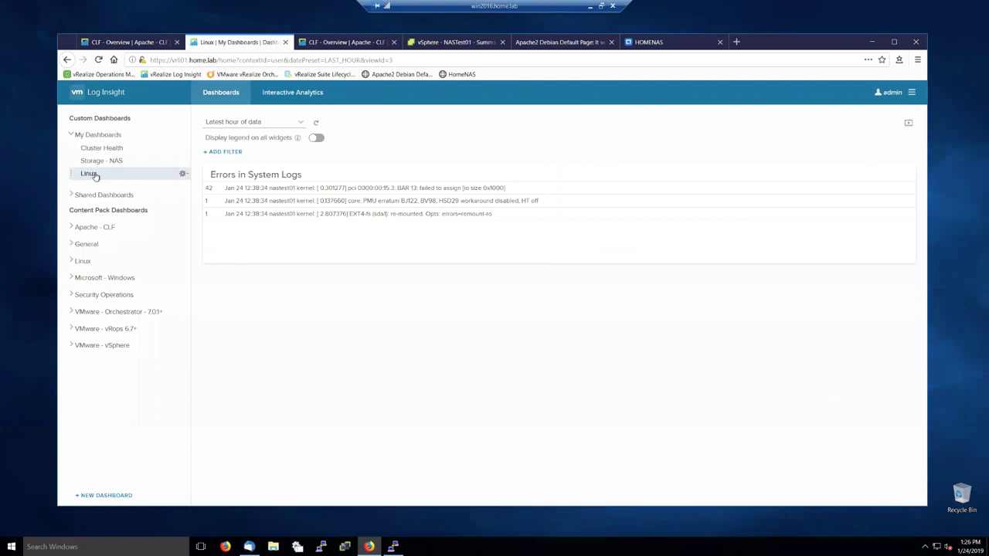
Step: Go to Administration > Agents to list the 6 active agents
click(913, 95)
click(882, 110)
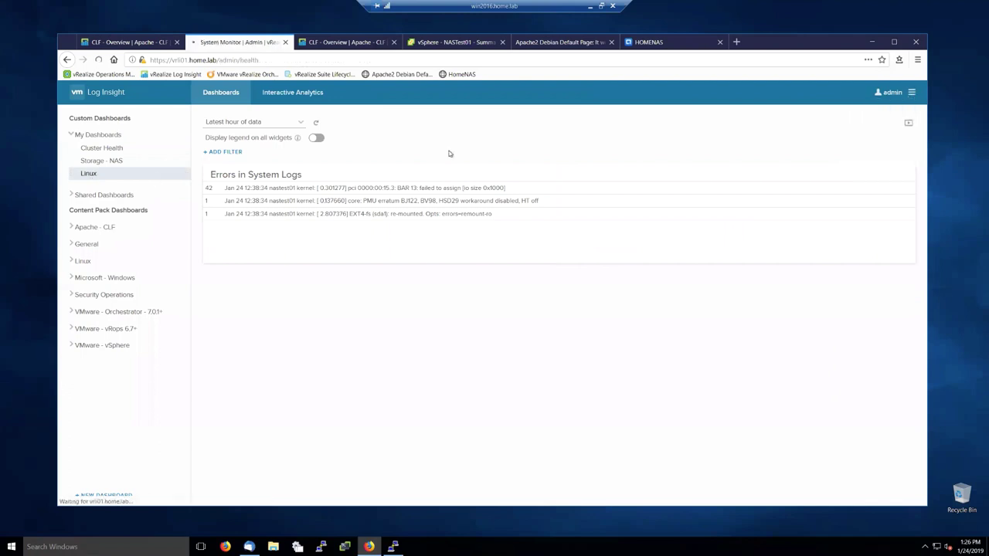
click(85, 200)
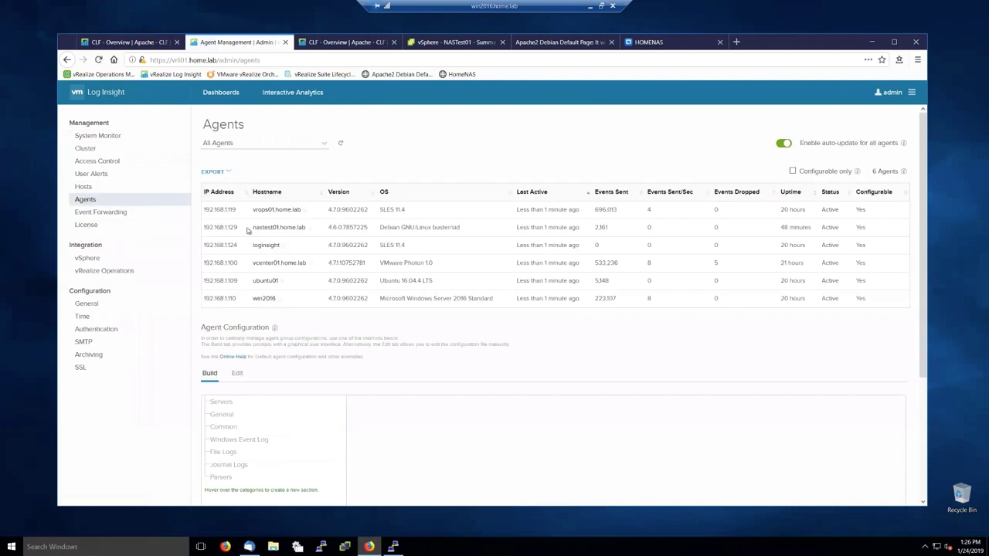
Step: Switch the agent list to the Linux group and view its configuration as raw text
click(255, 144)
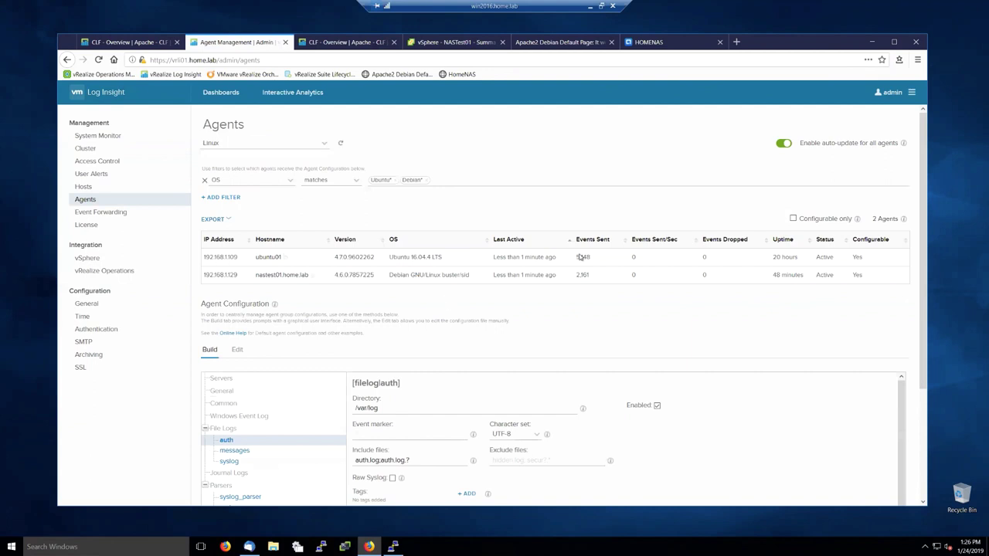
scroll(474, 387, down, 1)
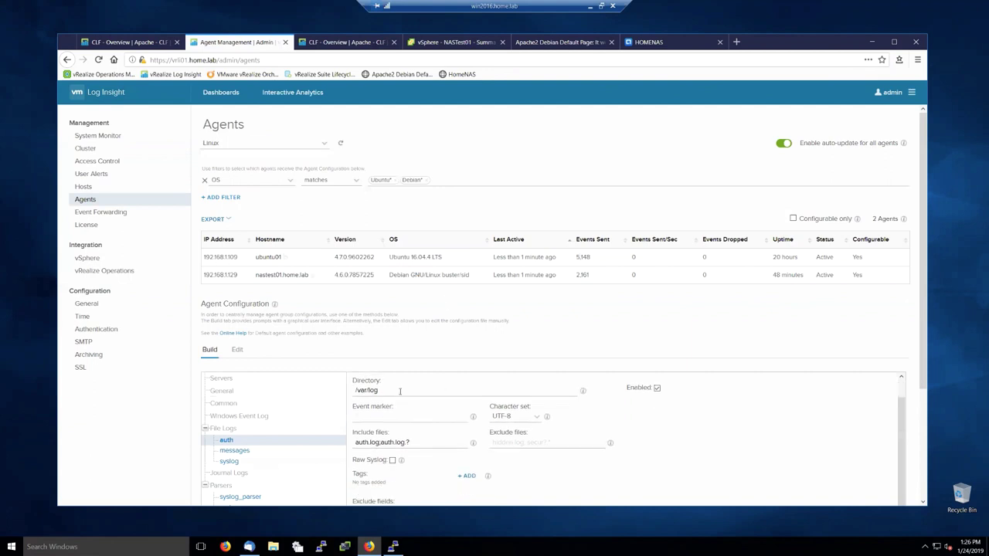
scroll(374, 398, up, 1)
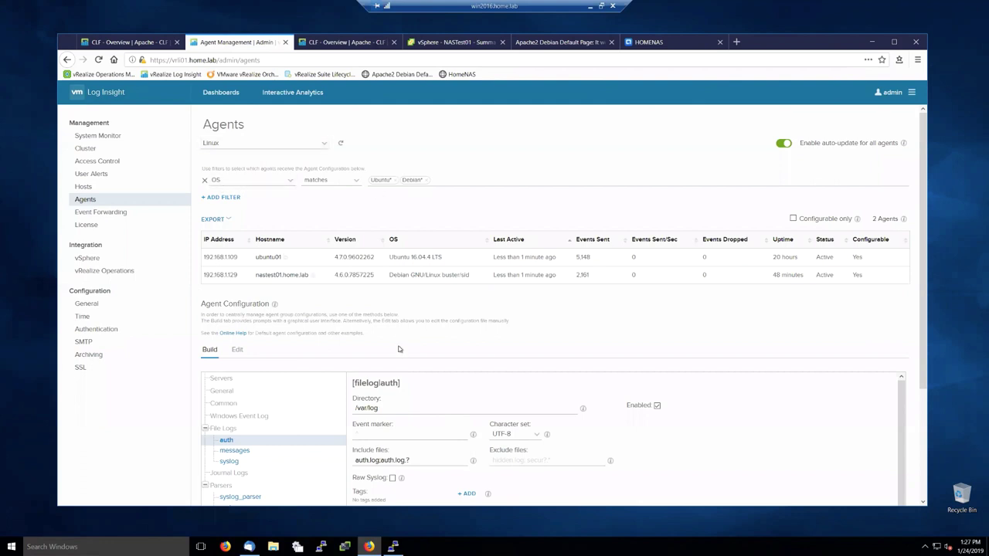
scroll(388, 338, down, 3)
click(237, 204)
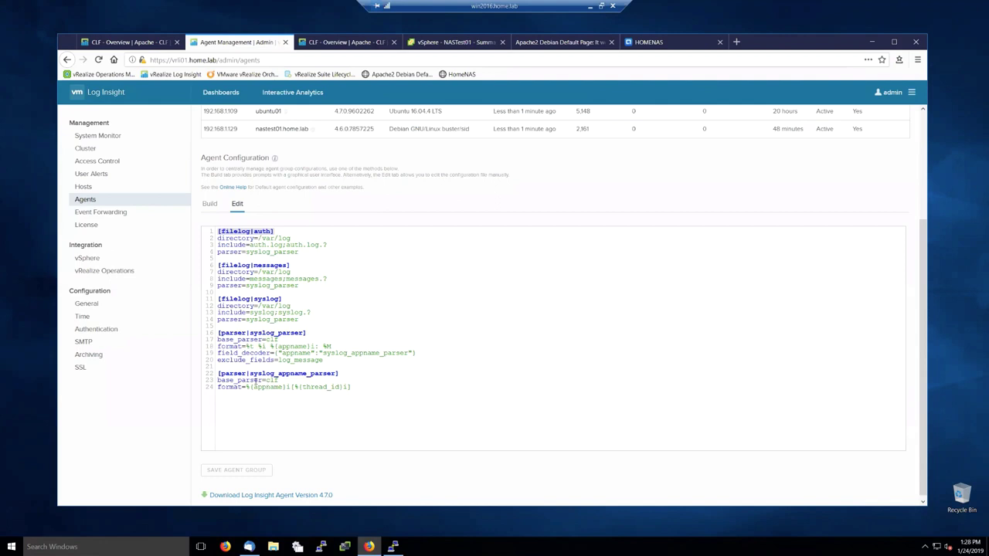
Step: Leave the agent settings and return to the Linux dashboard with Errors in System Logs
scroll(291, 400, up, 3)
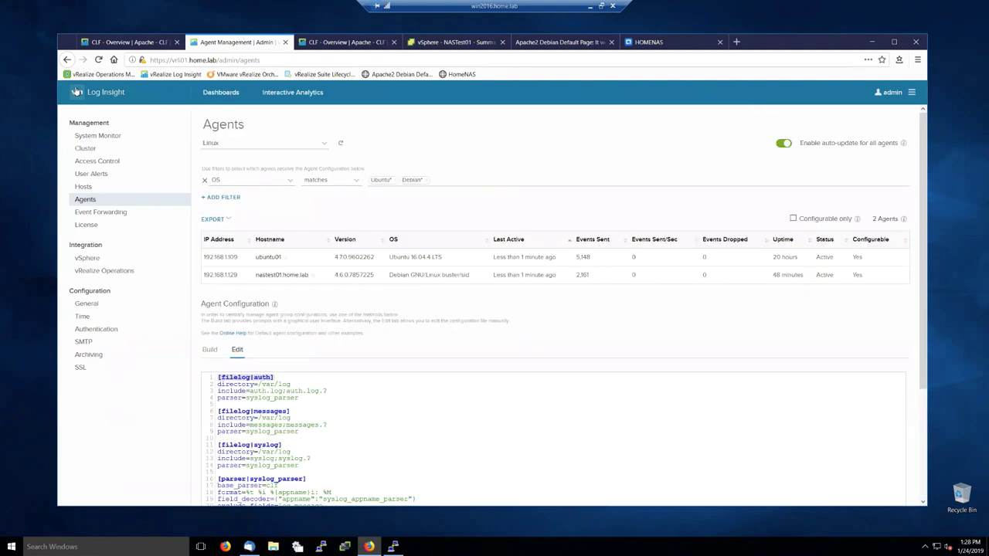
click(76, 92)
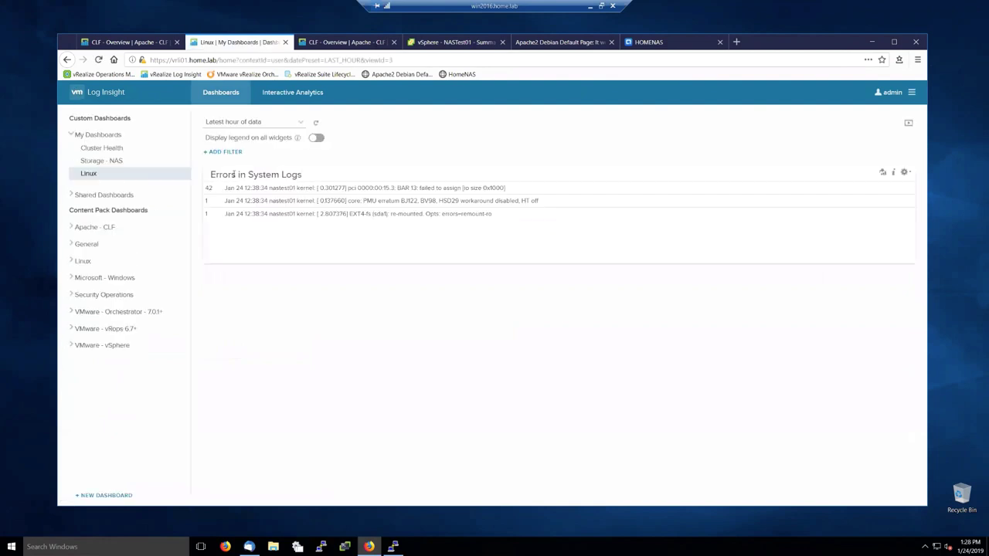
Step: Open the Errors in System Logs query in a new Interactive Analytics tab, then return to the Linux dashboard
click(882, 173)
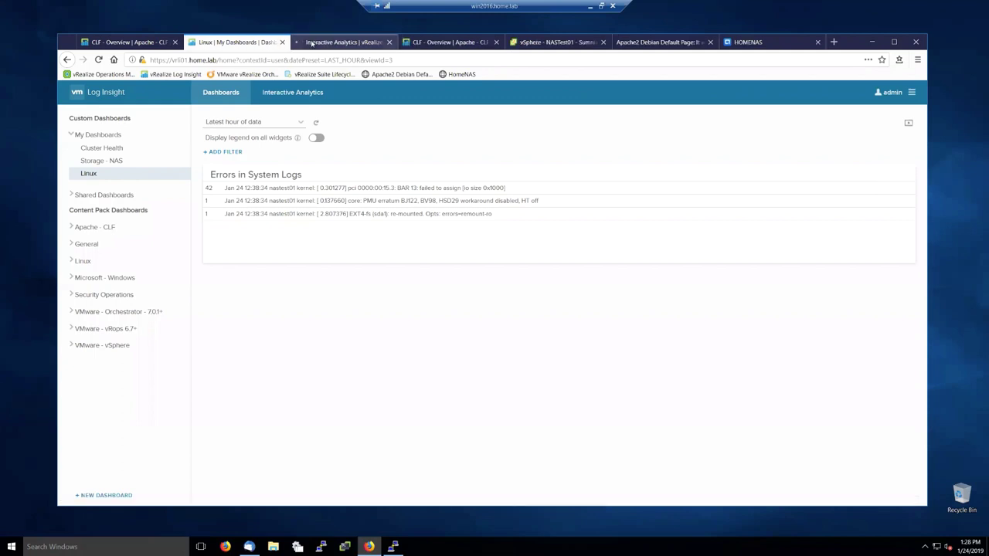
click(312, 44)
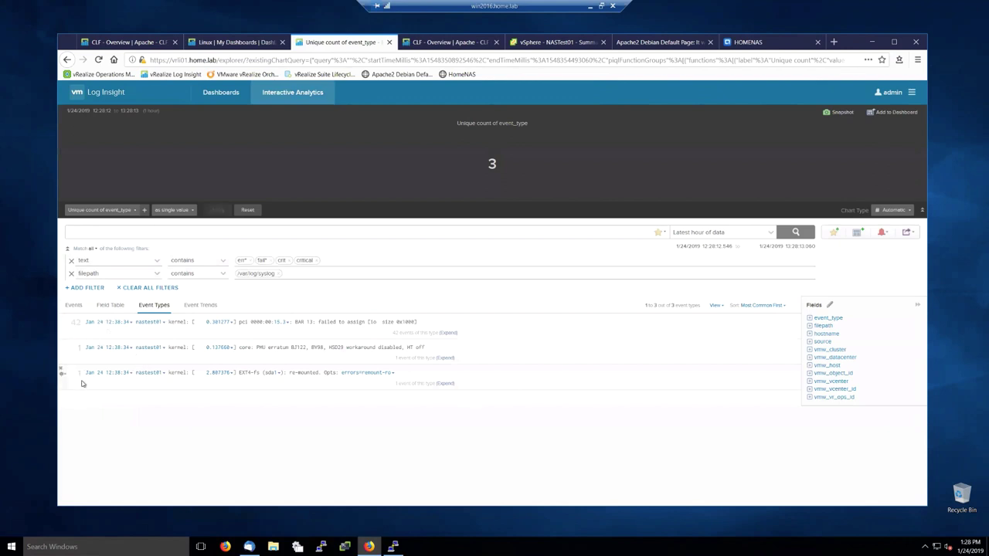
click(228, 42)
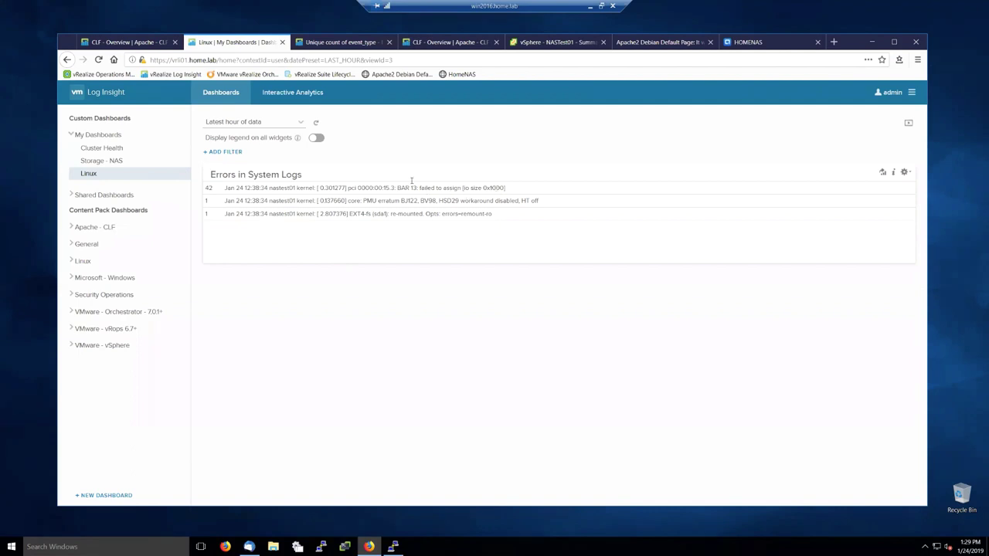
Step: Expand the VMware - vSphere dashboards and open Storage - NFS
click(71, 347)
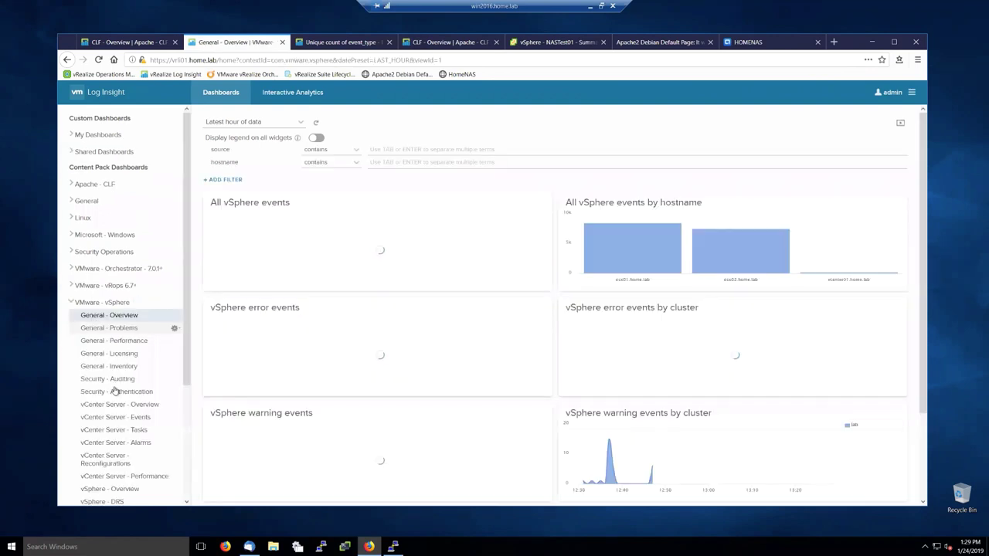
scroll(114, 402, down, 4)
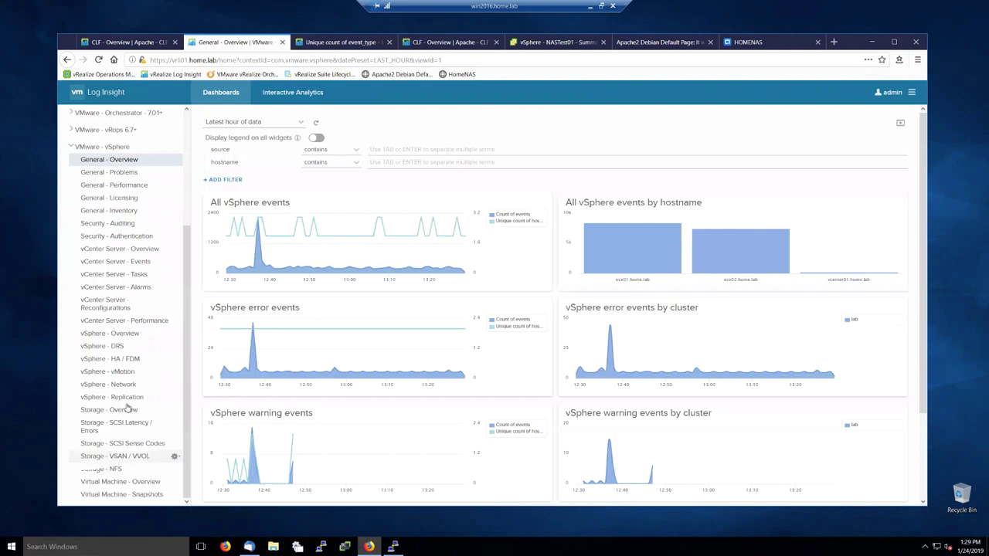
scroll(120, 325, up, 3)
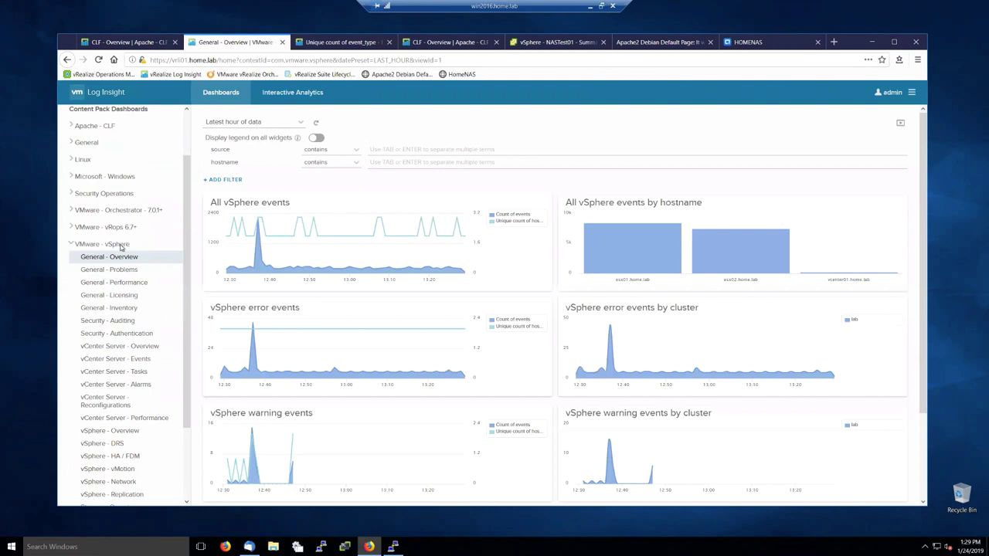
scroll(120, 425, down, 2)
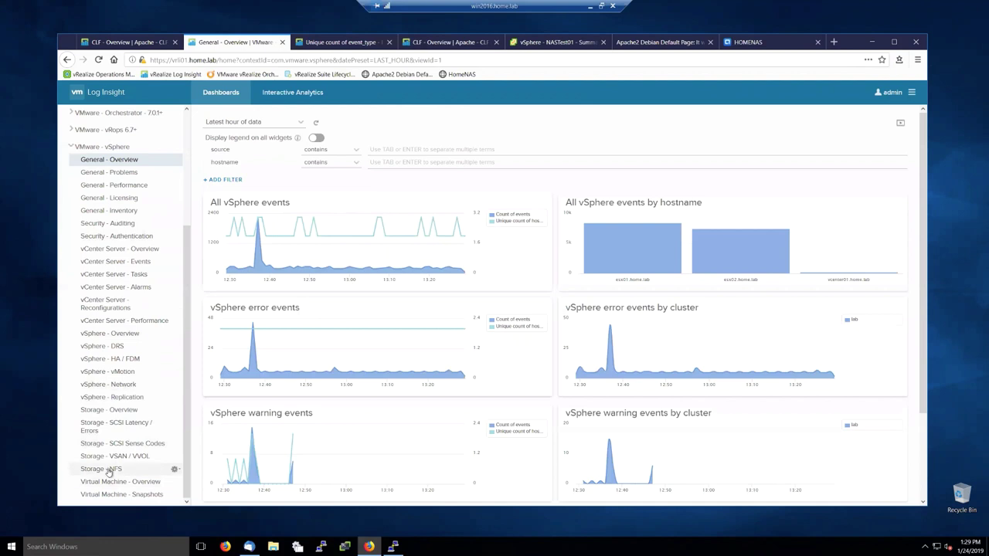
click(109, 470)
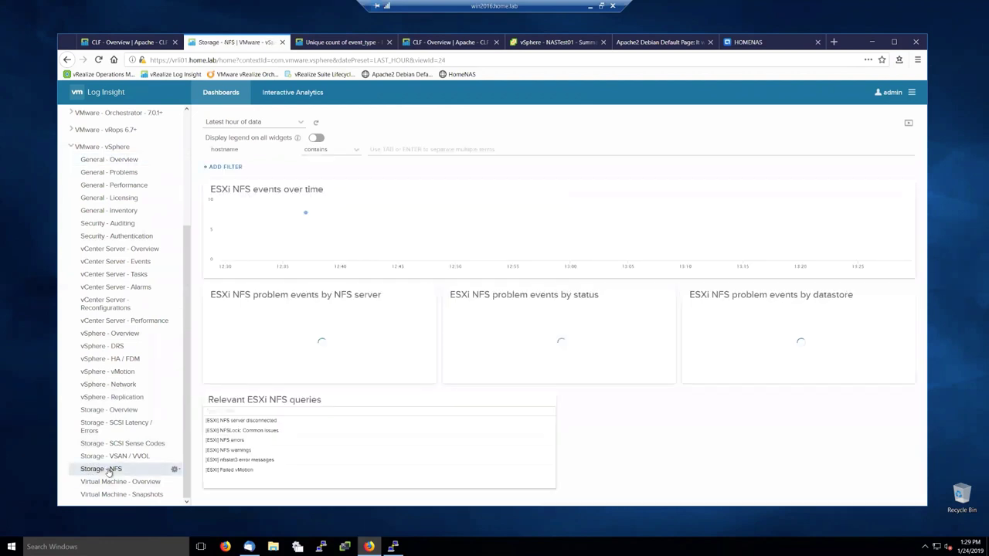
Step: Set the Storage - NFS dashboard time range to the latest 24 hours
mouse_move(311, 358)
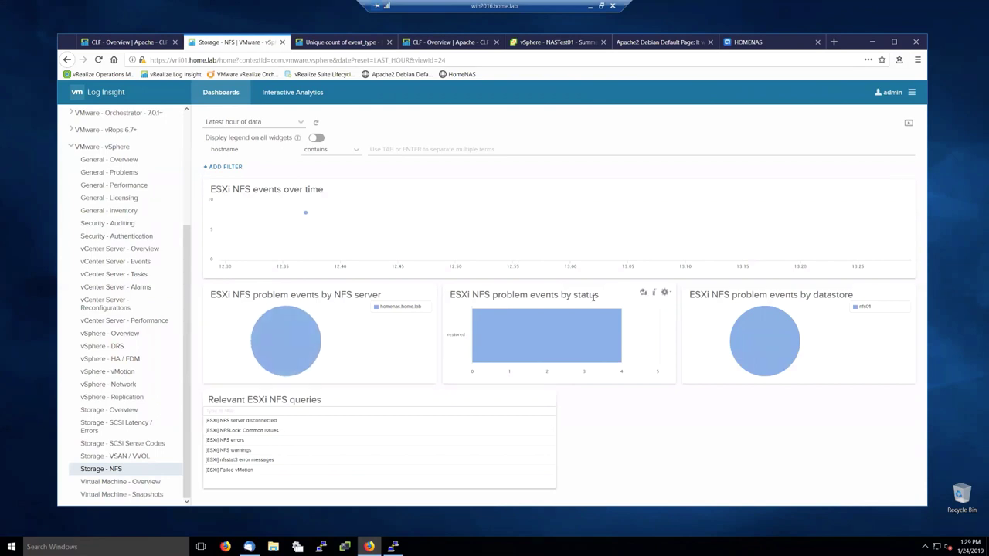
mouse_move(560, 345)
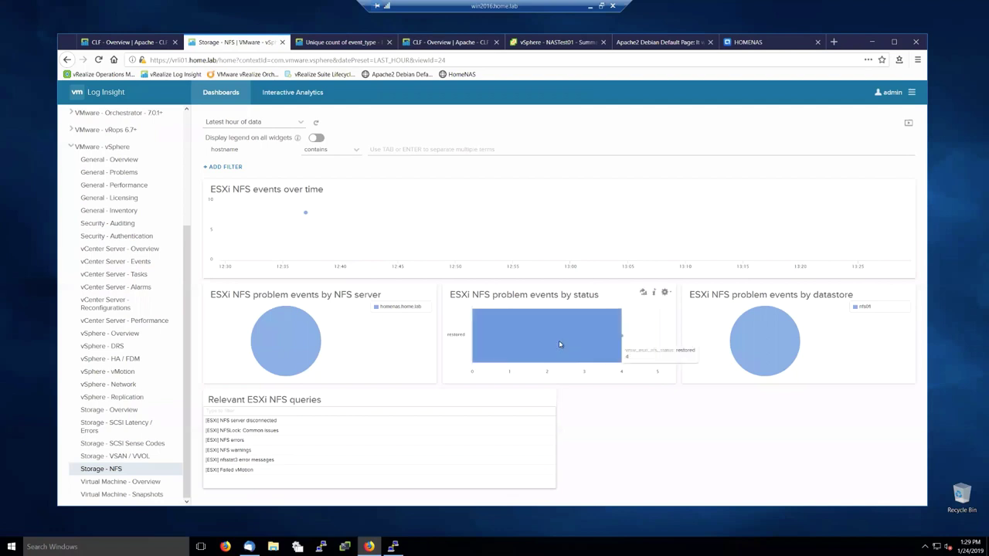
click(259, 124)
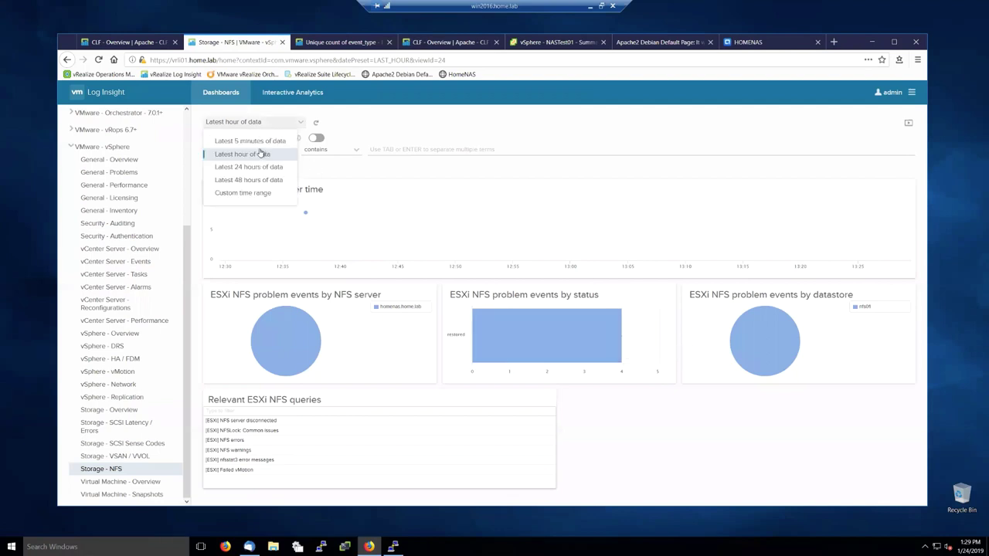
click(255, 167)
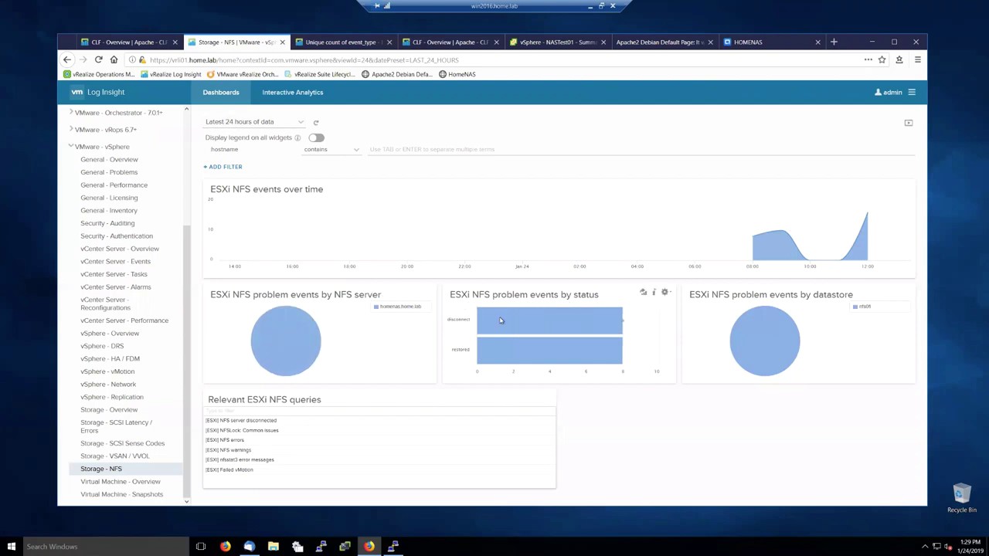
Step: Open another Log Insight Dashboards copy in a new browser tab
mouse_move(511, 318)
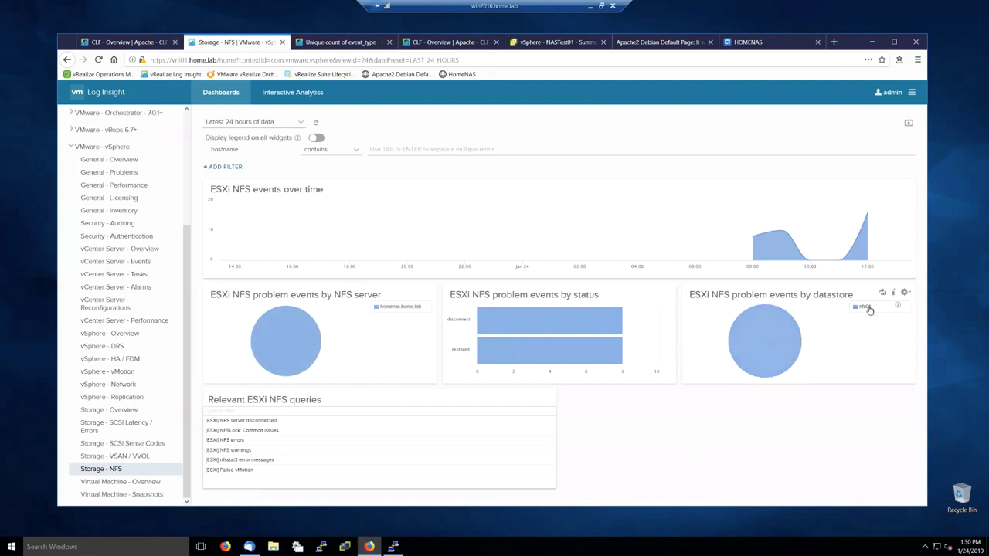
mouse_move(763, 359)
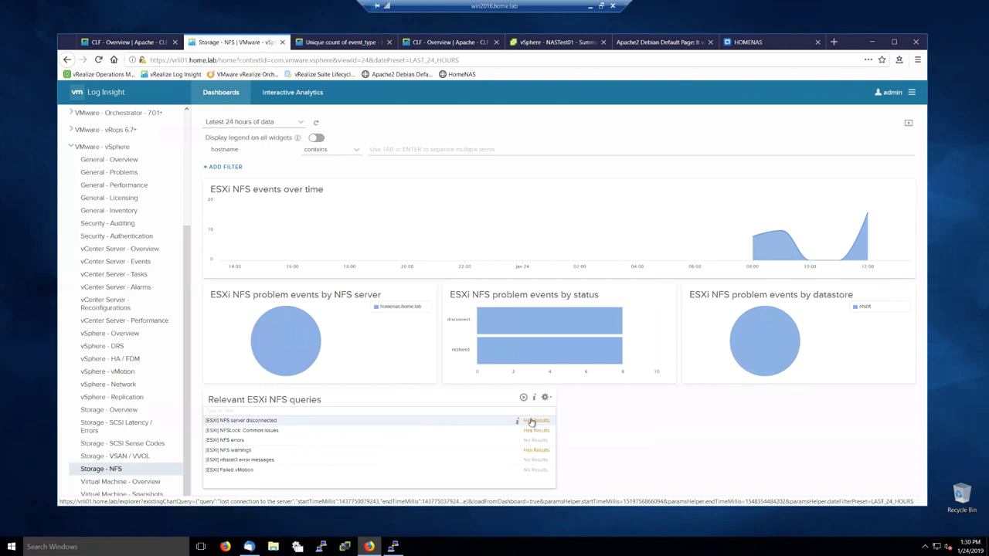
middle_click(519, 424)
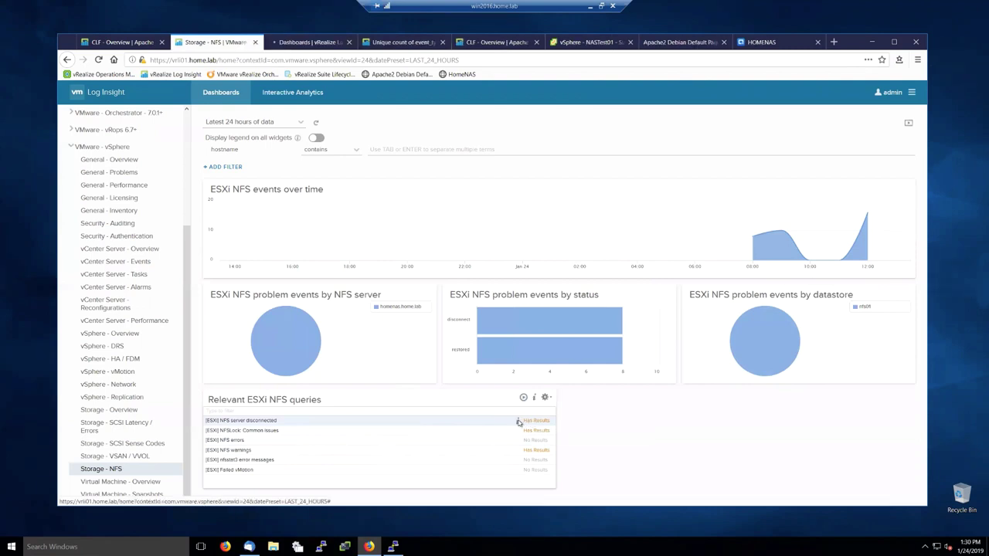
Step: Open the NFS status widget in Interactive Analytics, filter to disconnects, then return to Dashboards
click(310, 43)
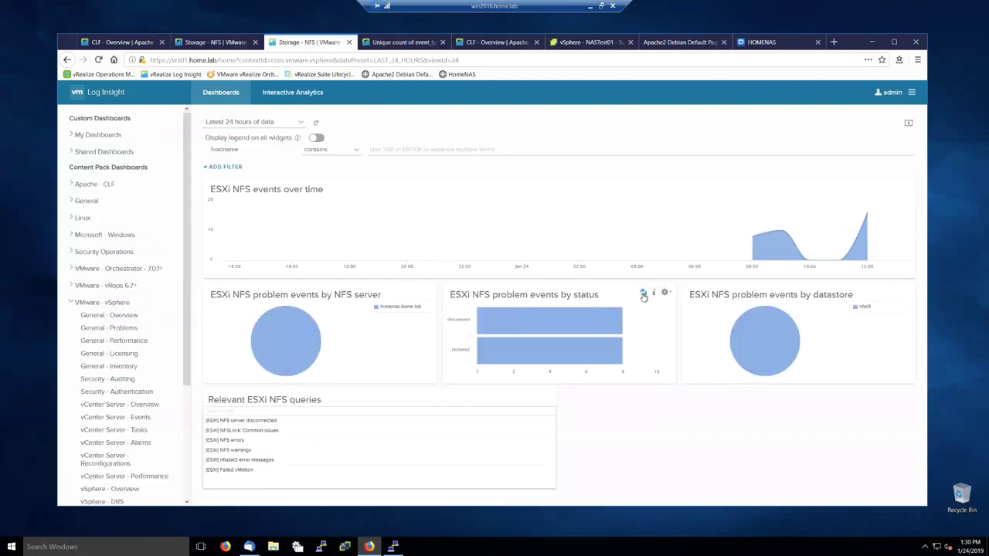
middle_click(642, 295)
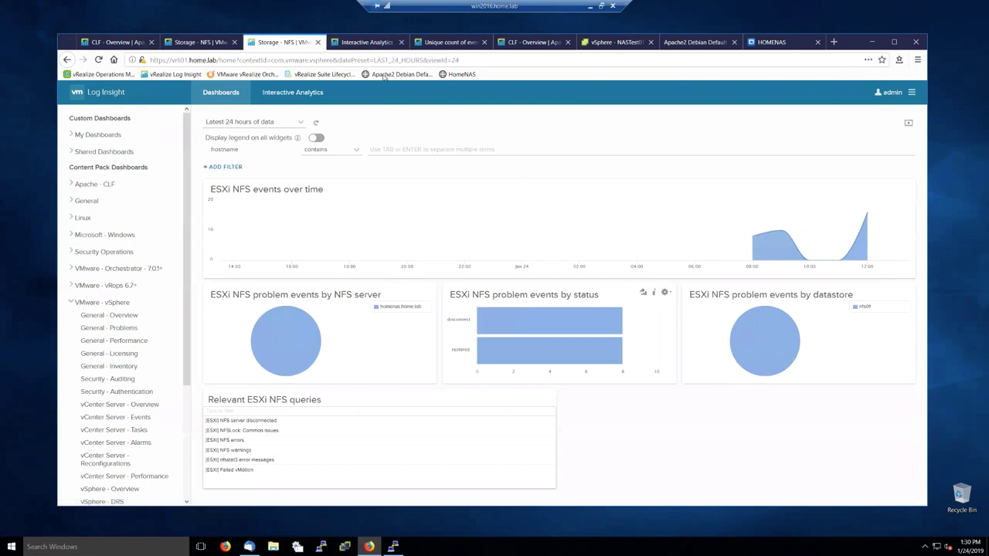
click(367, 42)
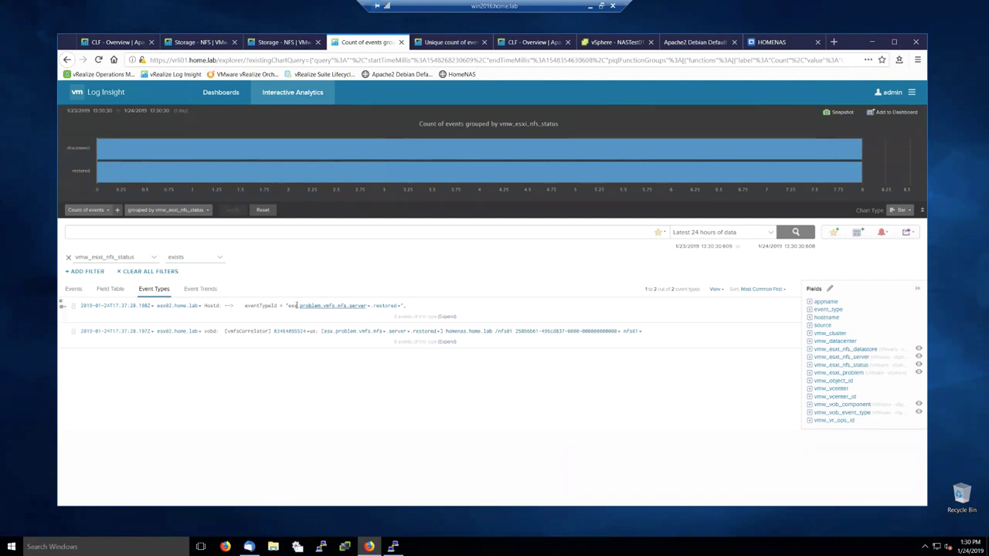
click(135, 148)
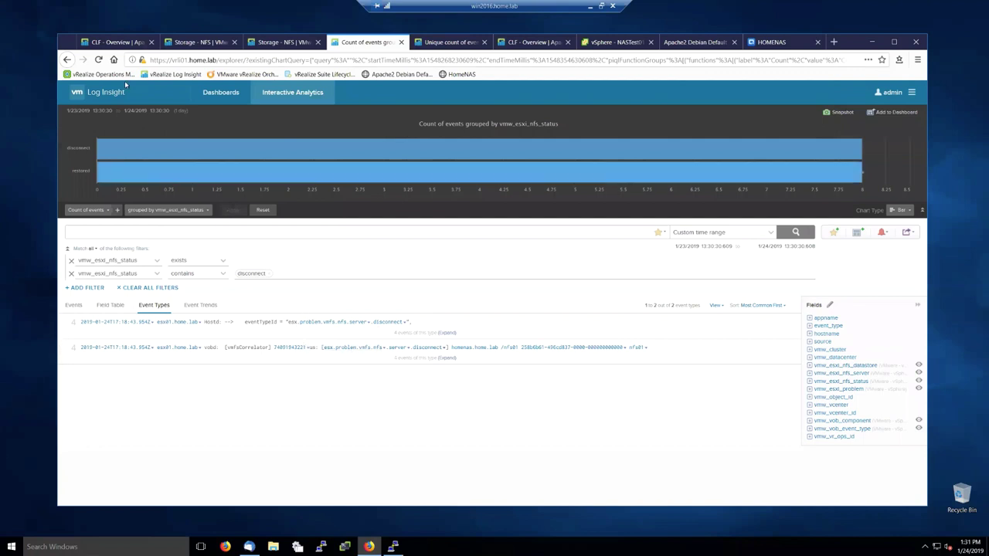
click(77, 93)
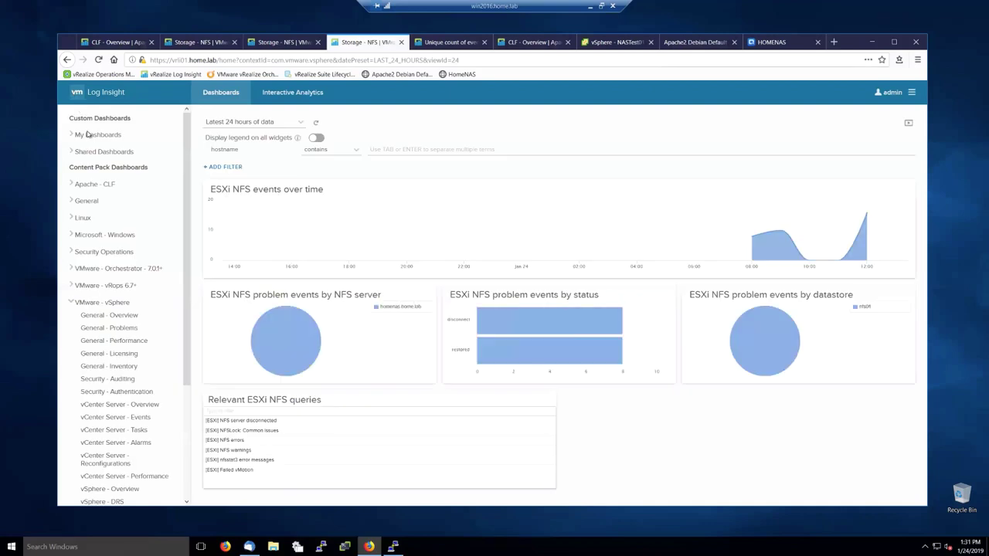
Step: Open the Storage - NAS dashboard and its NAS Power State chart in a new analytics tab
click(91, 136)
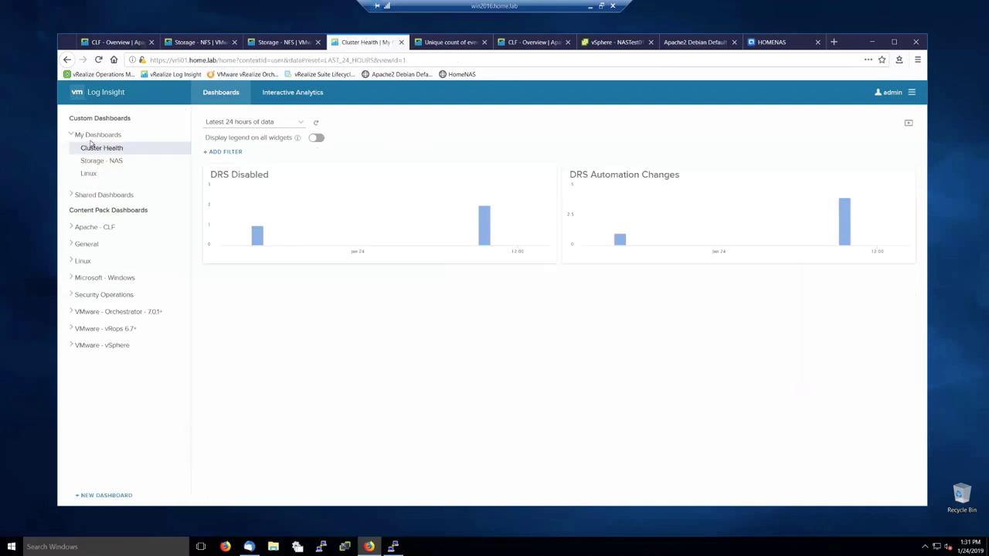
click(94, 162)
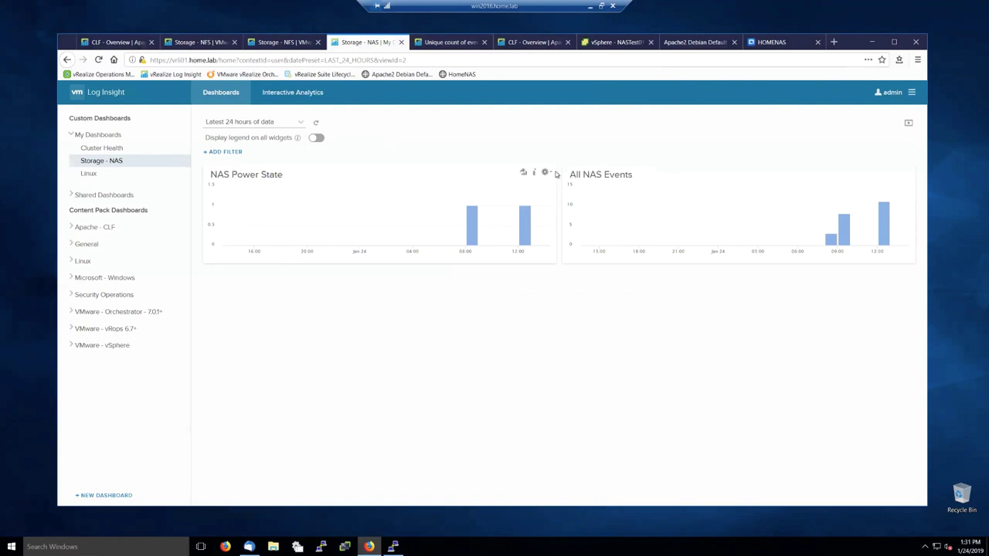
middle_click(525, 173)
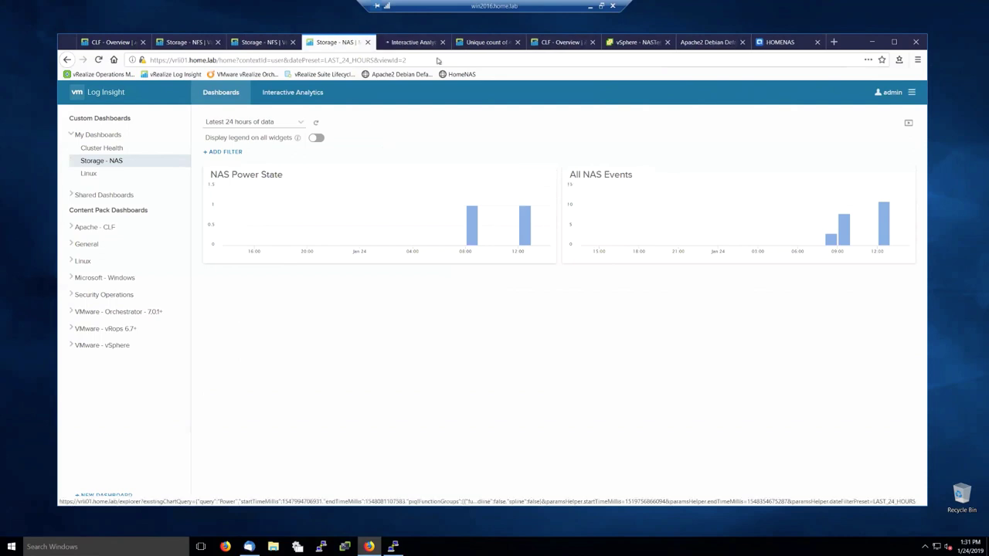
click(404, 44)
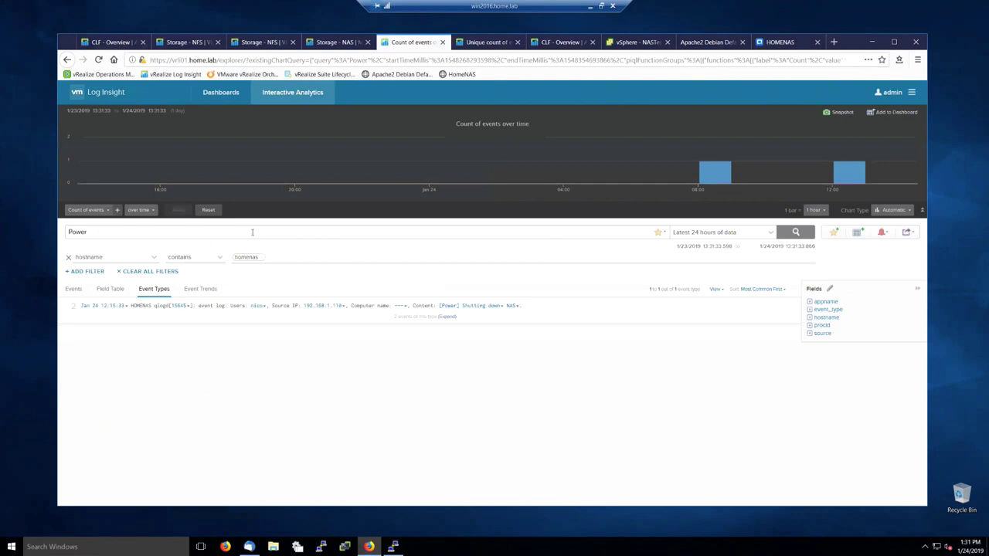
Step: Review the Storage - NAS dashboard, then bring up the HOMENAS web interface tab
click(334, 41)
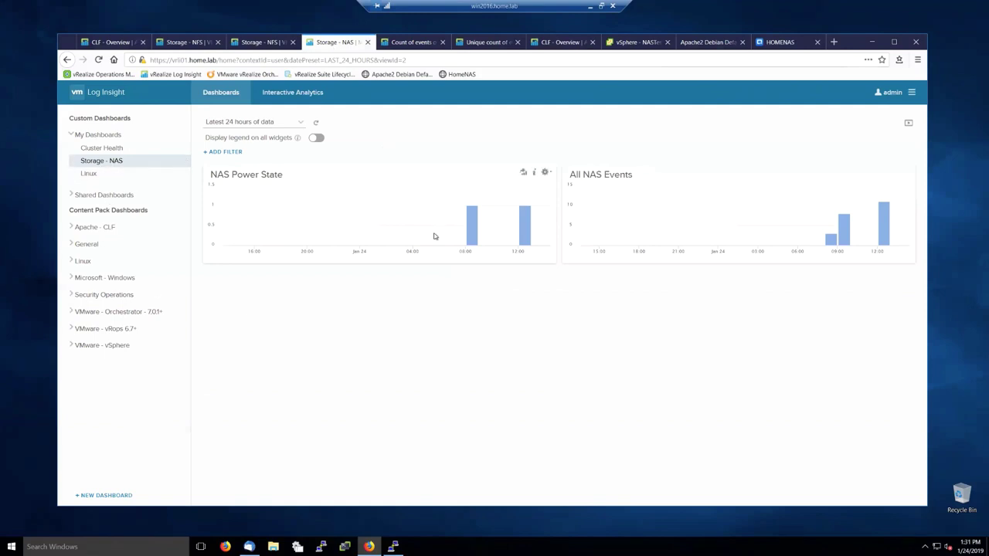
mouse_move(469, 237)
click(785, 43)
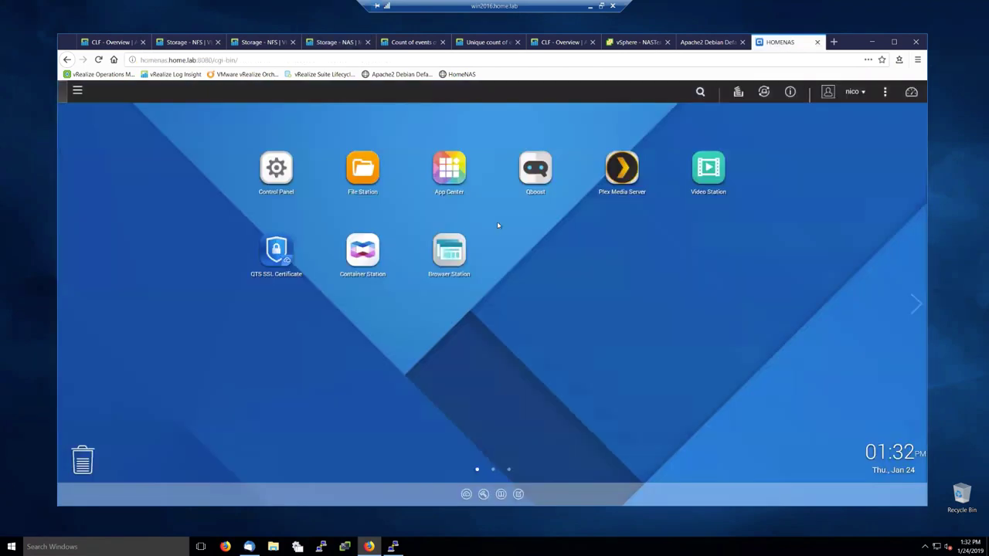
Step: Go to QTS Control Panel > System > System Logs and show Syslog Client Management
click(77, 90)
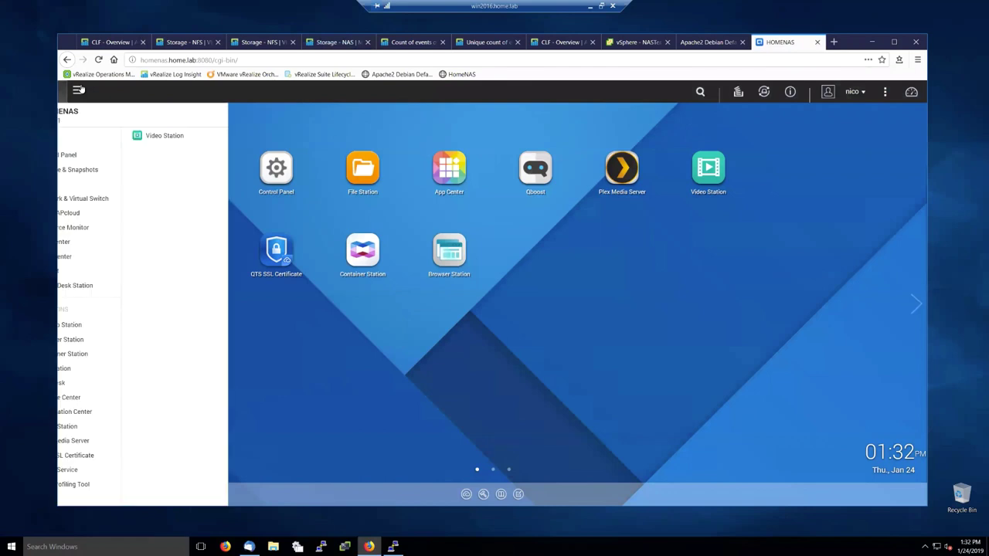
click(103, 154)
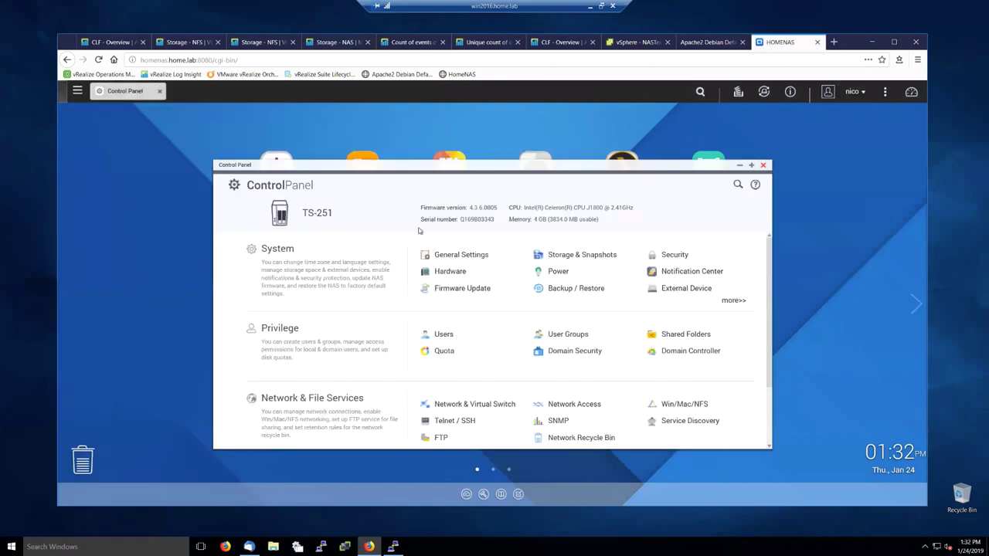
click(448, 255)
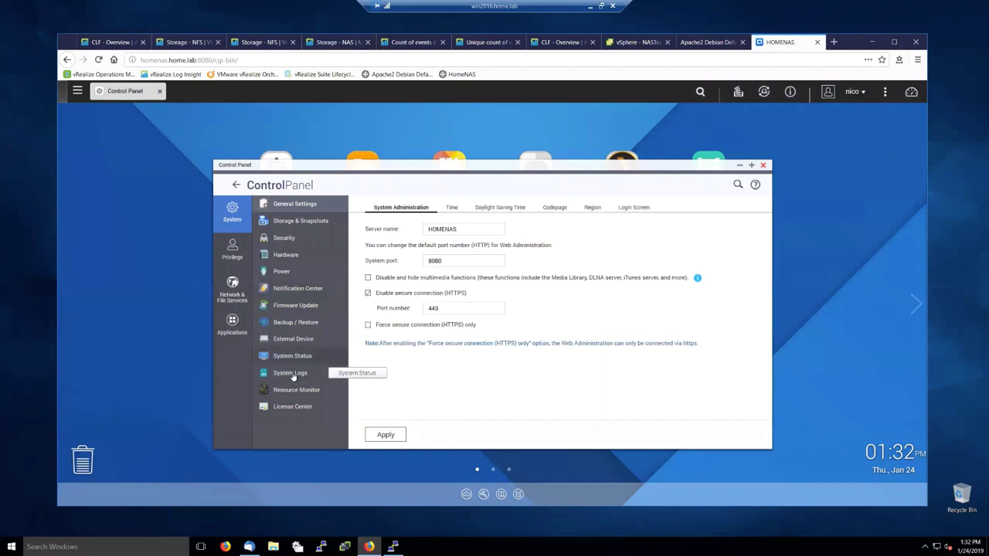
click(290, 372)
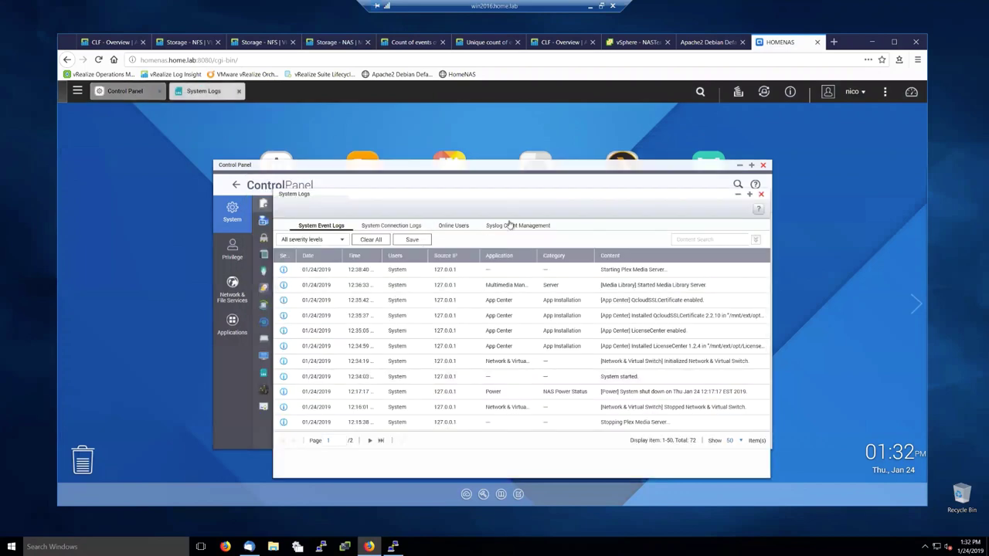
click(511, 225)
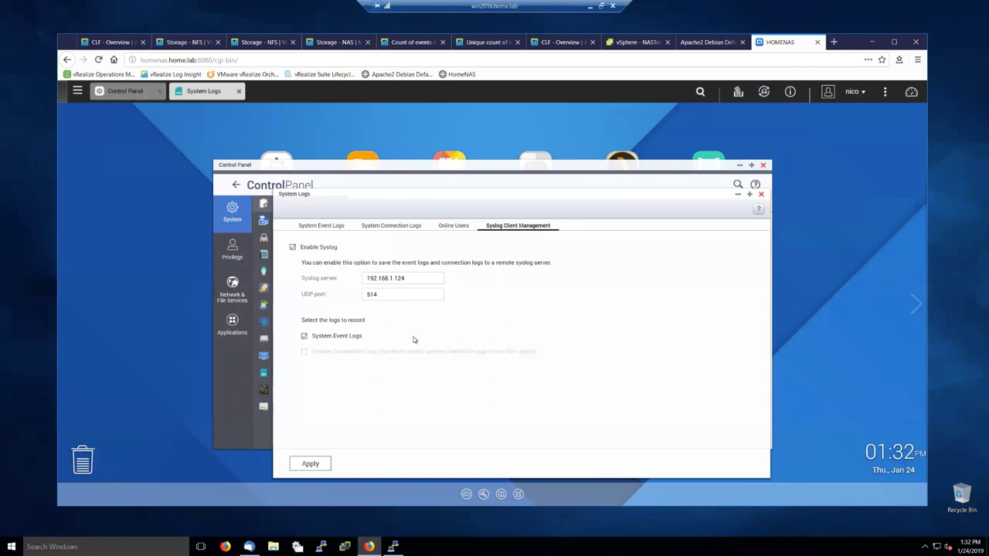
click(430, 280)
click(386, 295)
Step: On the Storage - NAS tab, analyse the 12:00 NAS Power State bar in Interactive Analytics
click(178, 44)
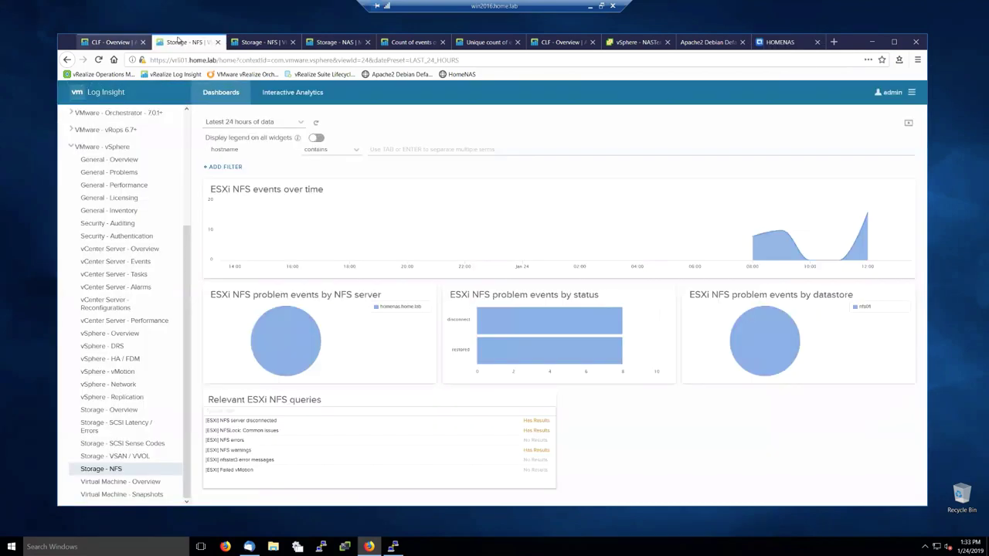
click(259, 42)
click(338, 44)
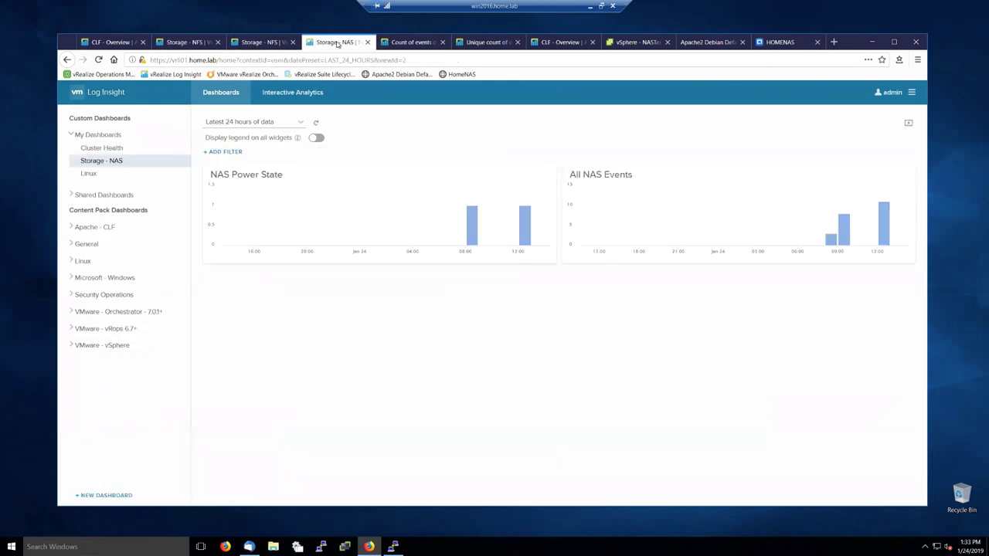
click(525, 218)
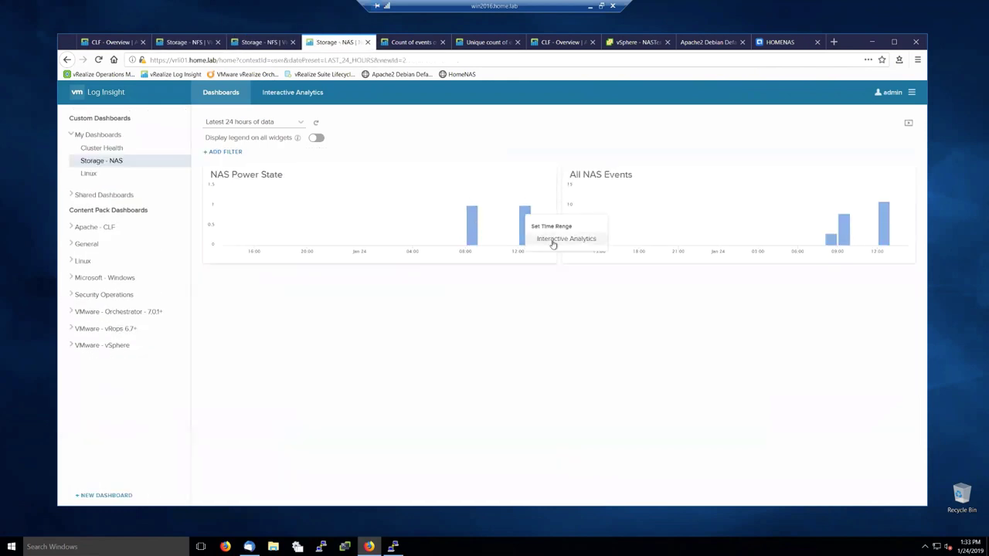
click(552, 242)
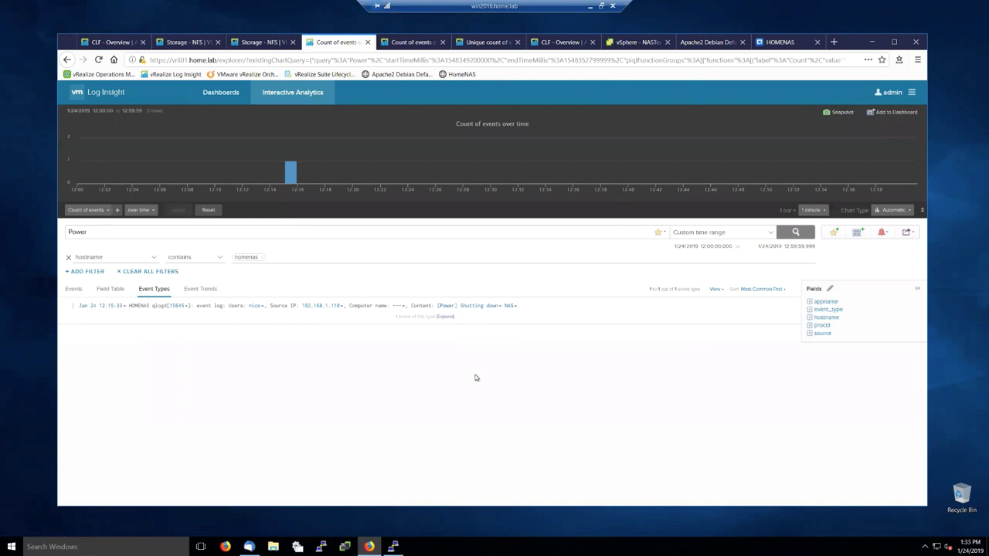
Step: Browse the Storage - NAS and Linux dashboards under My Dashboards
click(261, 44)
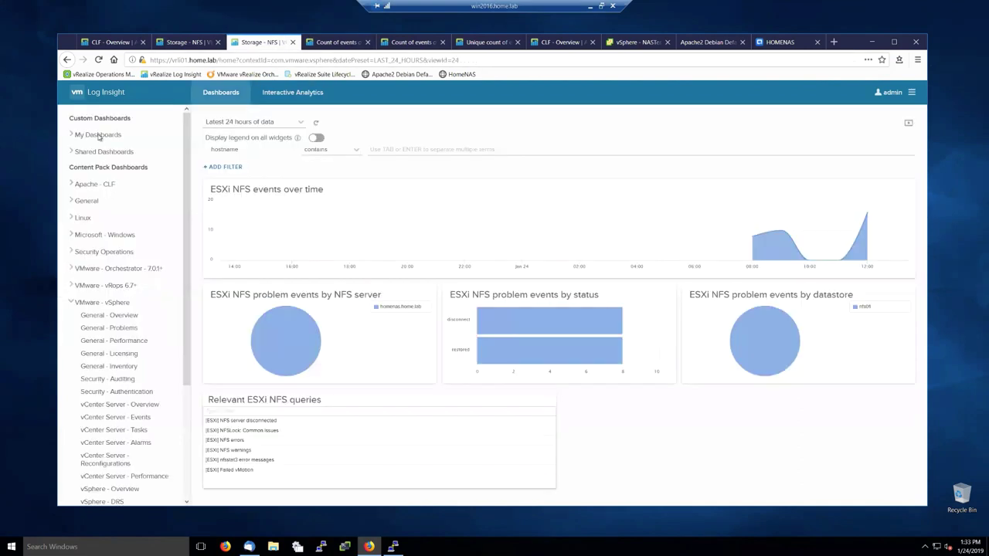
click(98, 135)
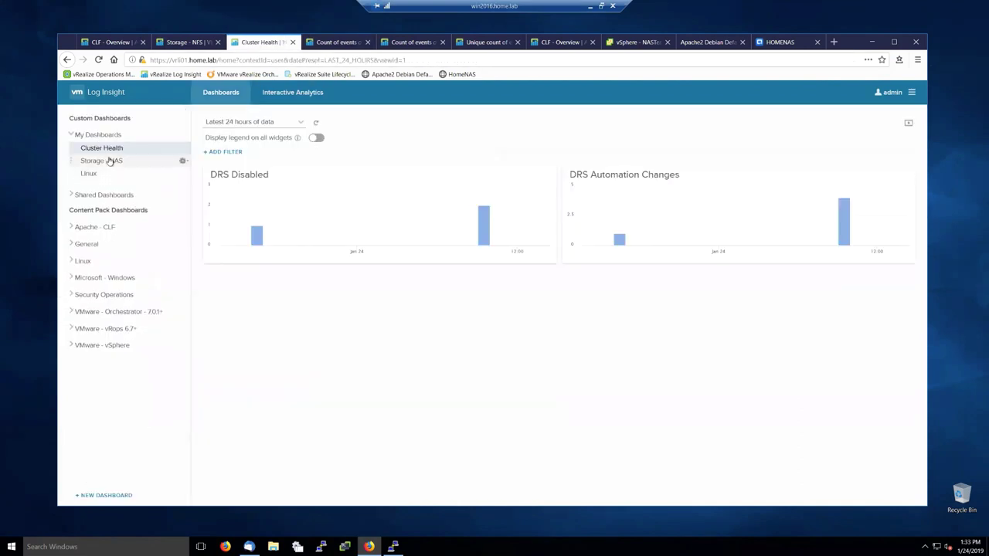
click(109, 160)
click(89, 173)
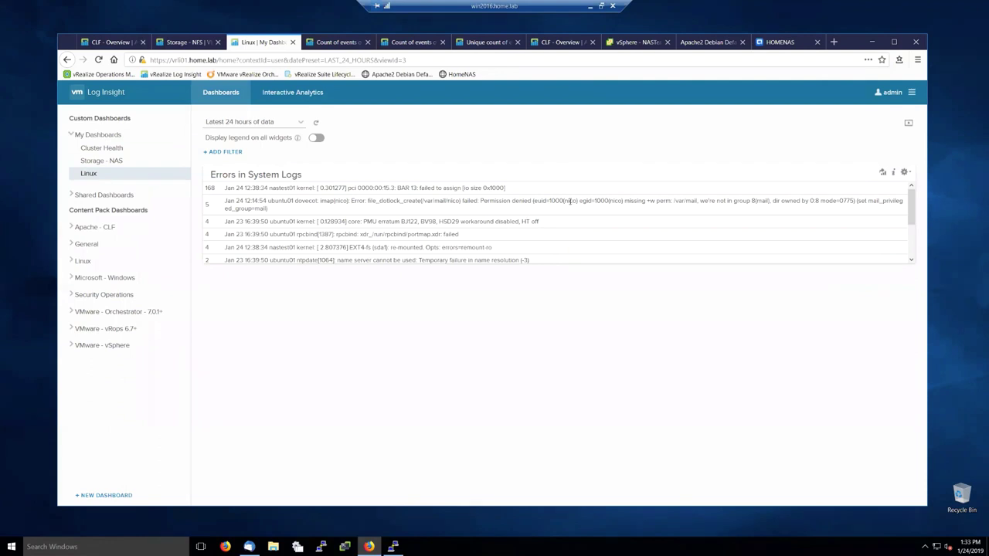
click(90, 163)
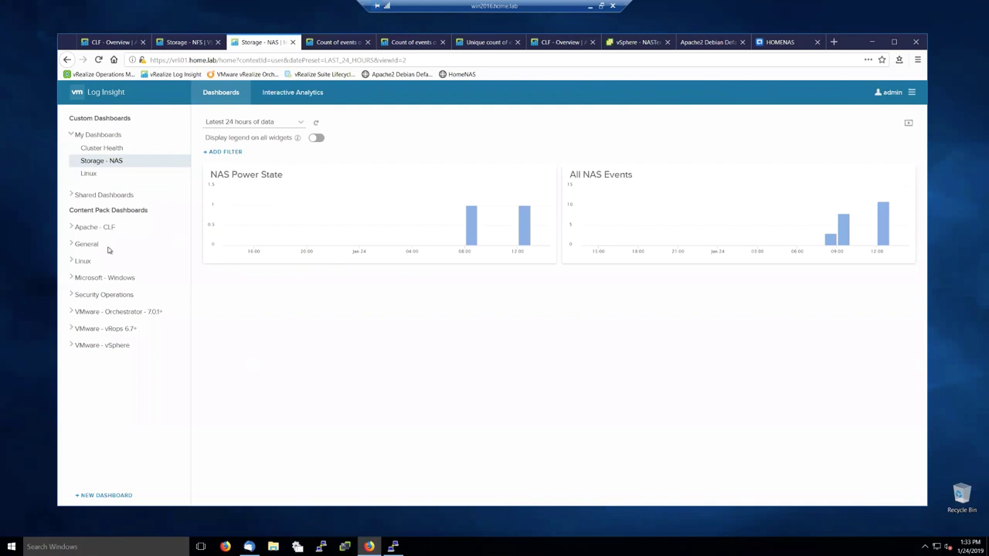
Step: Open the vSphere Storage - NFS dashboard and scroll through its charts
click(104, 346)
scroll(116, 448, down, 2)
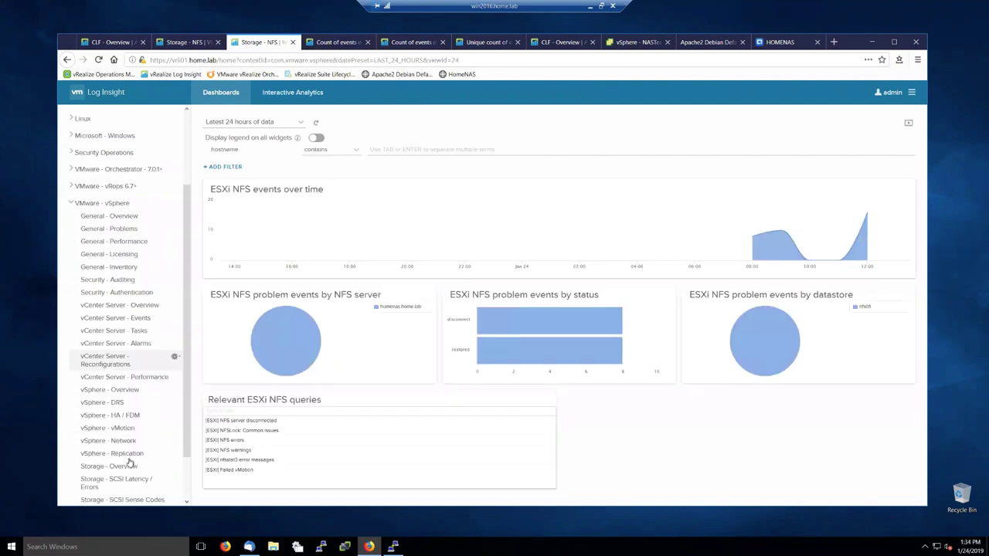
scroll(129, 463, down, 2)
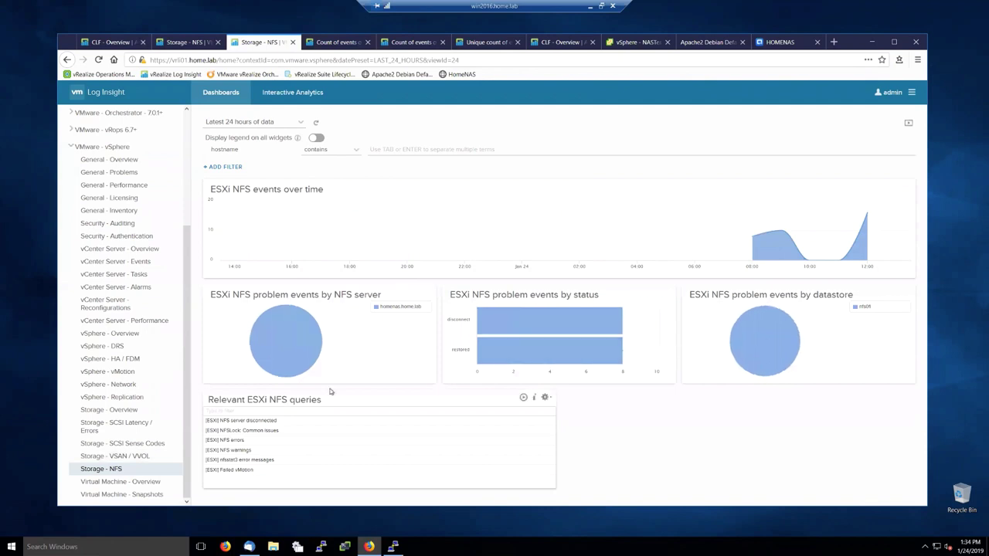
scroll(136, 385, up, 5)
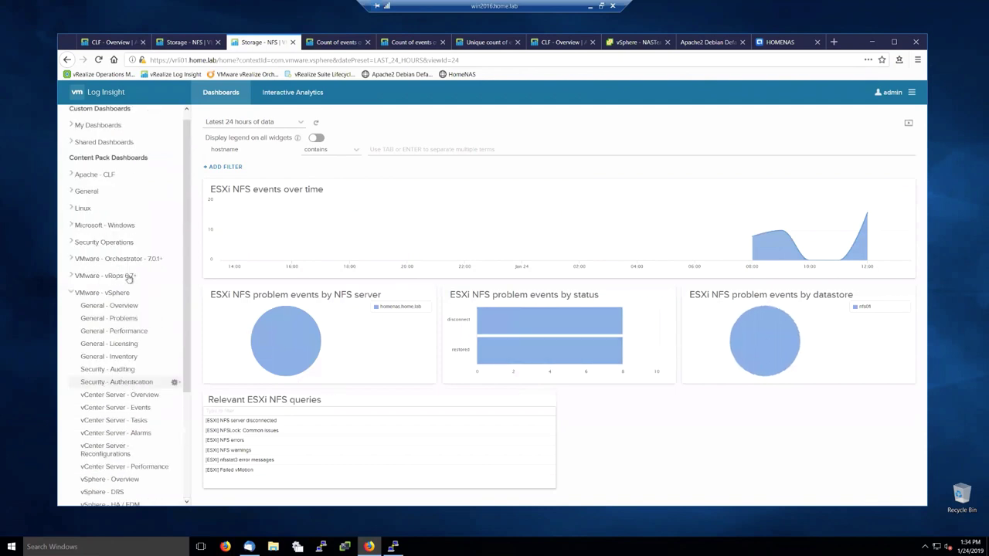
Step: Open the Apache - CLF Overview dashboard from Content Pack Dashboards
click(94, 175)
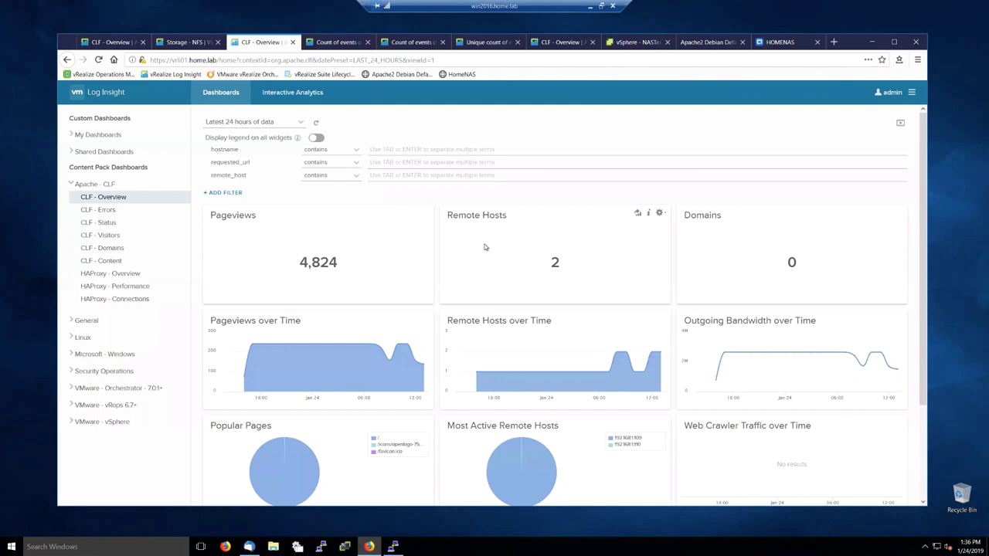
Step: Return to the Storage - NFS browser tab showing the vSphere NFS dashboard
click(179, 43)
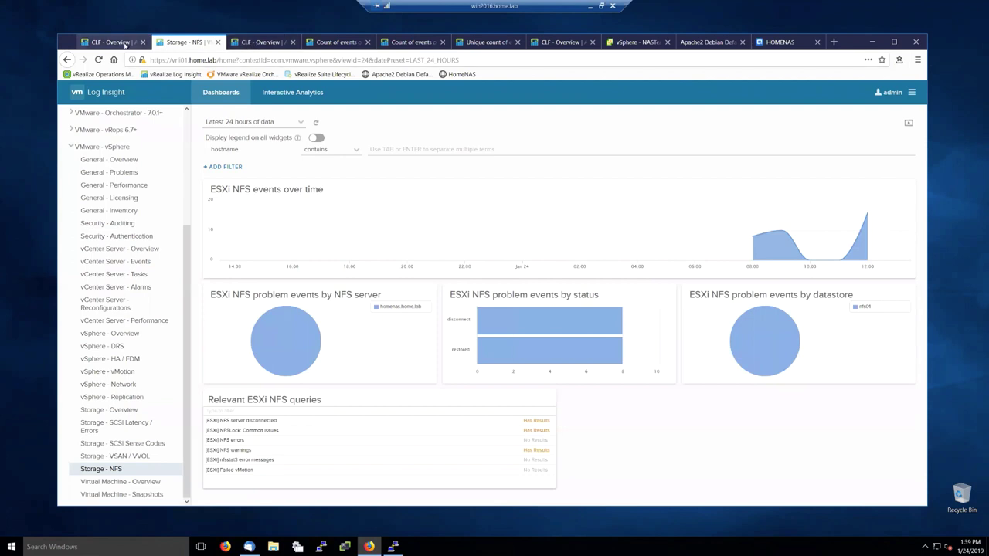
scroll(124, 131, up, 5)
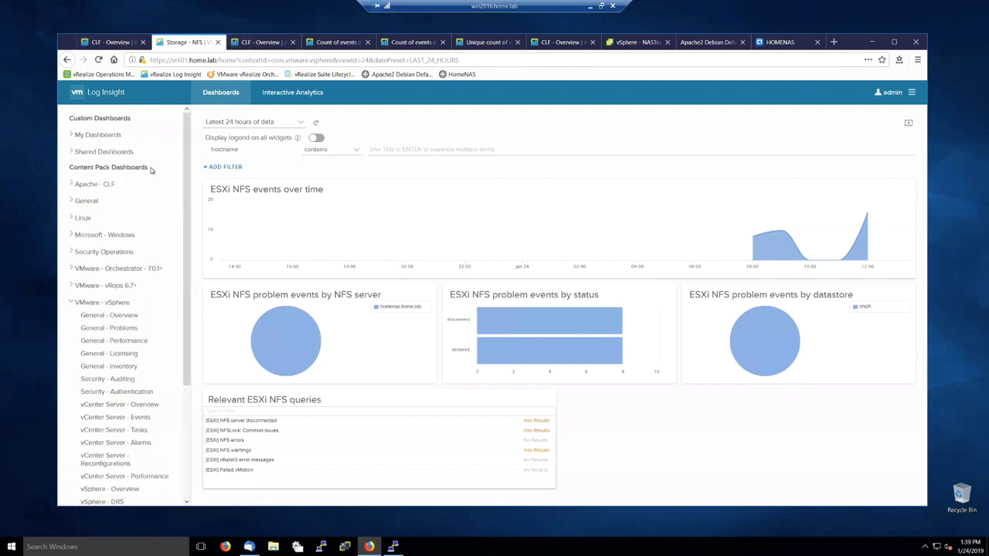
Step: Open Cluster Health from My Dashboards and bring up actions for the tall DRS Disabled bar
click(102, 135)
click(101, 149)
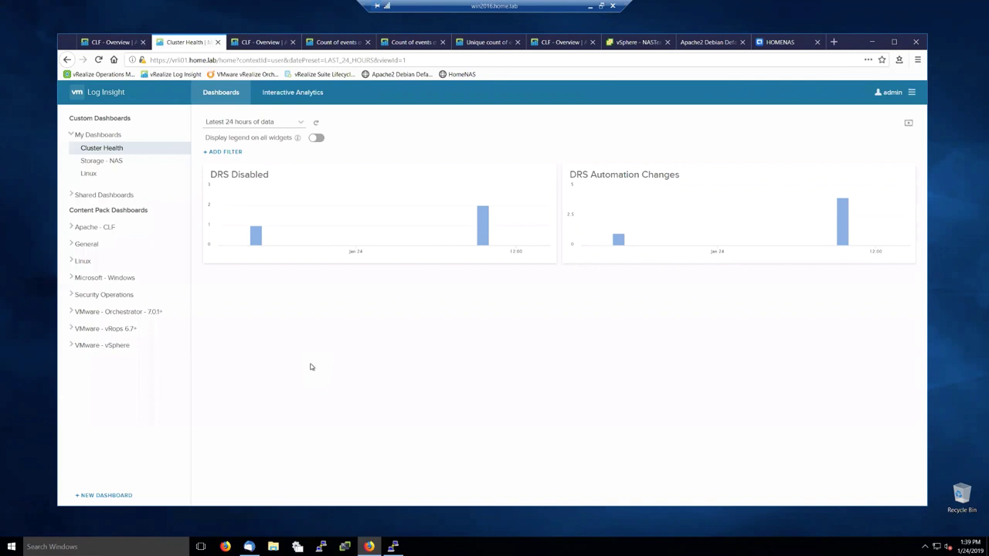
mouse_move(483, 207)
click(486, 218)
Step: Explore the DRS Disabled events in Interactive Analytics as individual events and open export options
click(498, 240)
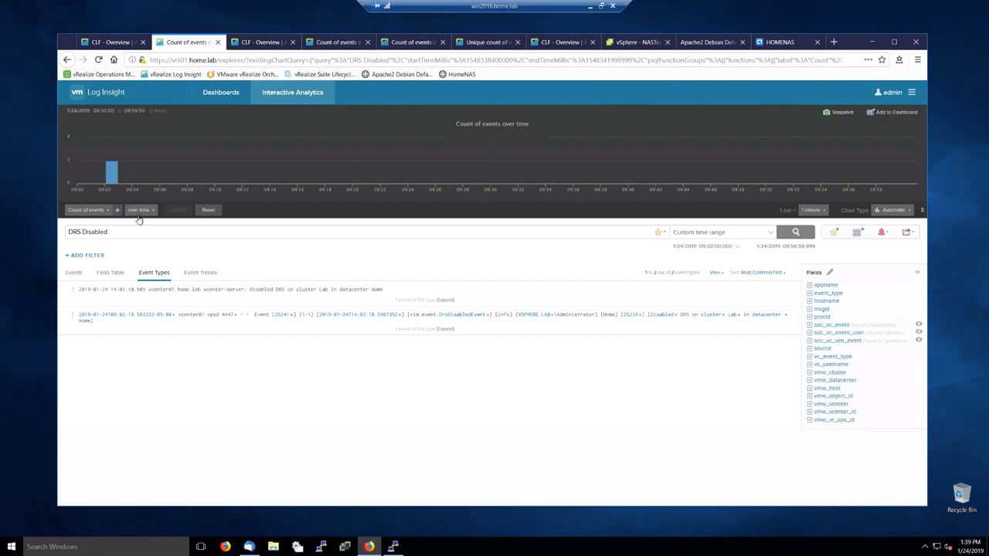
click(73, 273)
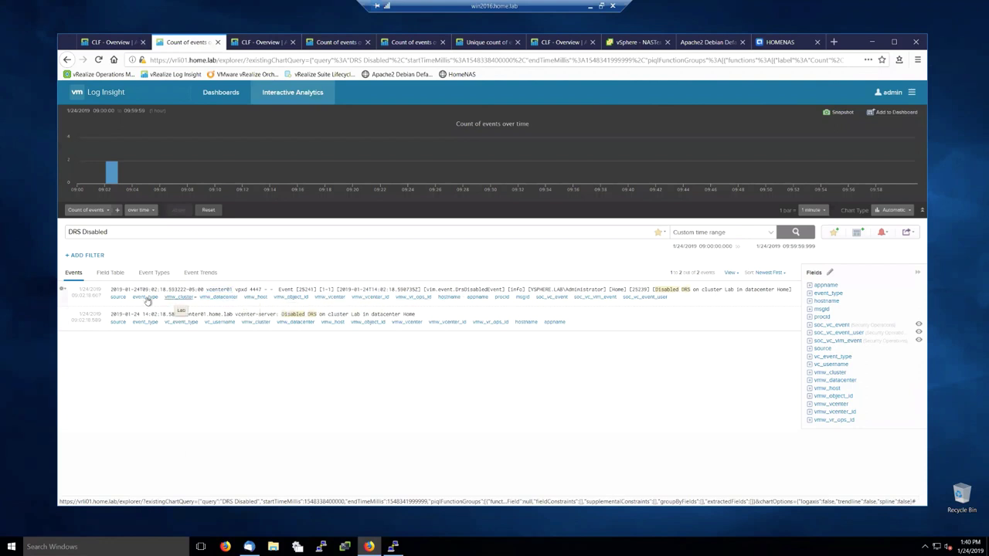
mouse_move(217, 327)
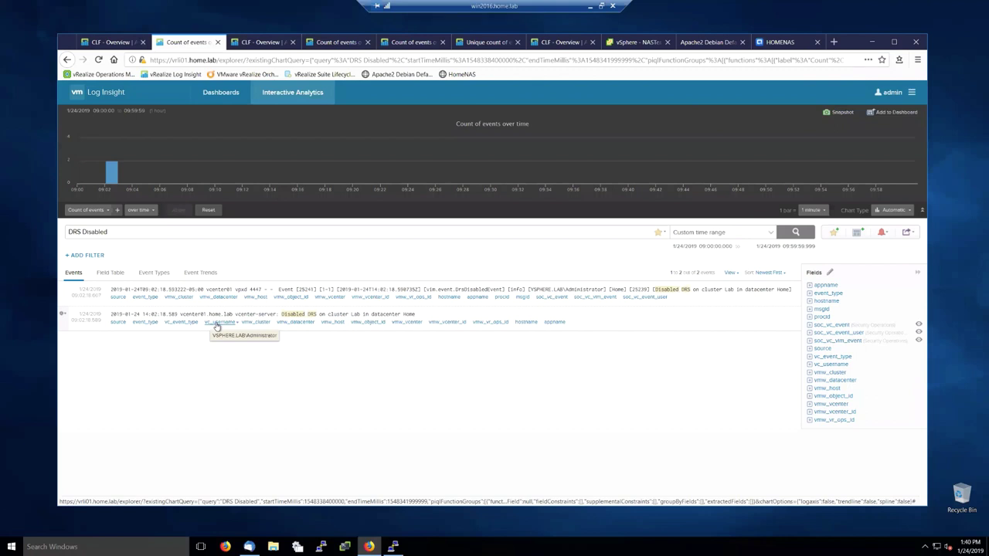
click(907, 233)
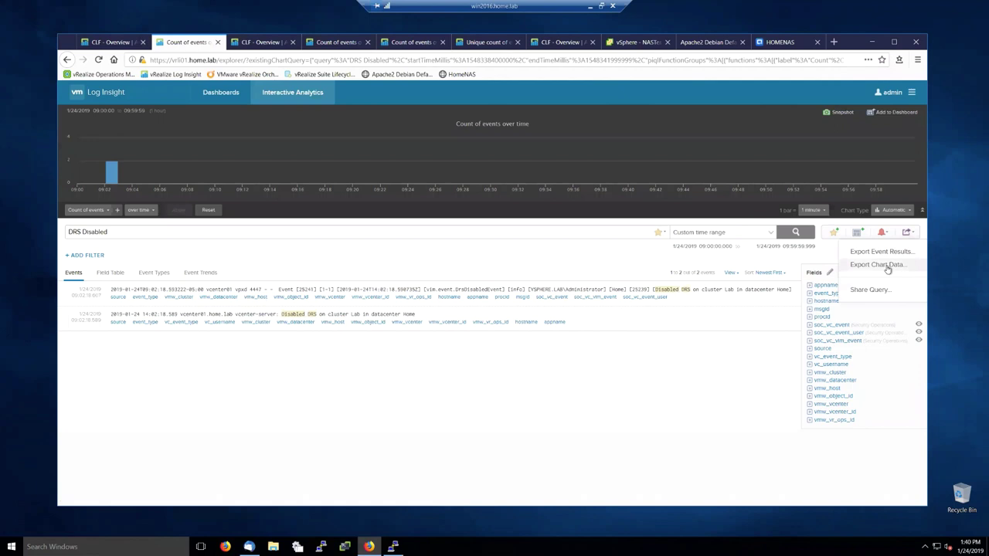
Step: Dismiss the export options and return to the Cluster Health dashboard
click(489, 417)
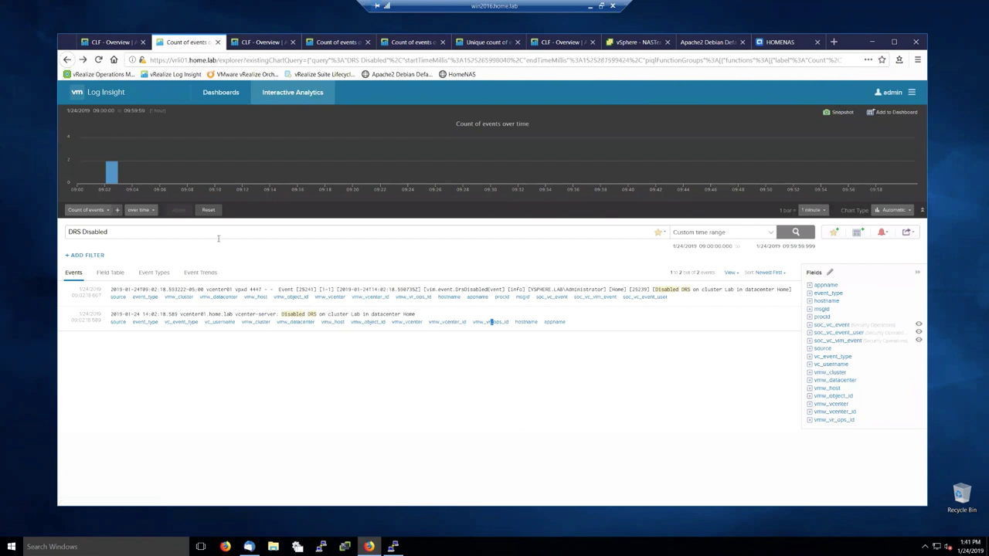
click(94, 92)
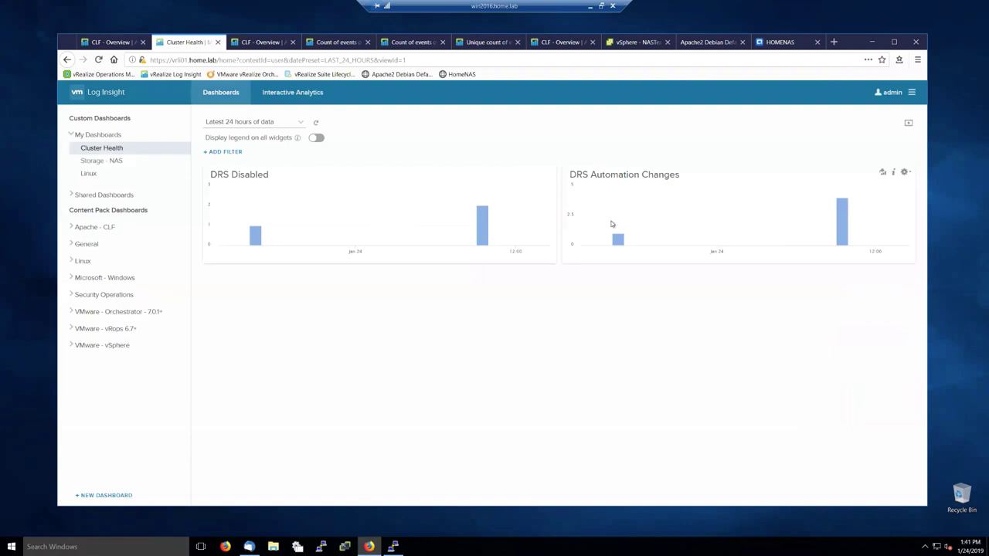
Step: Drill into the tall DRS Automation Changes bar in Interactive Analytics, then bring up its alert options
click(845, 216)
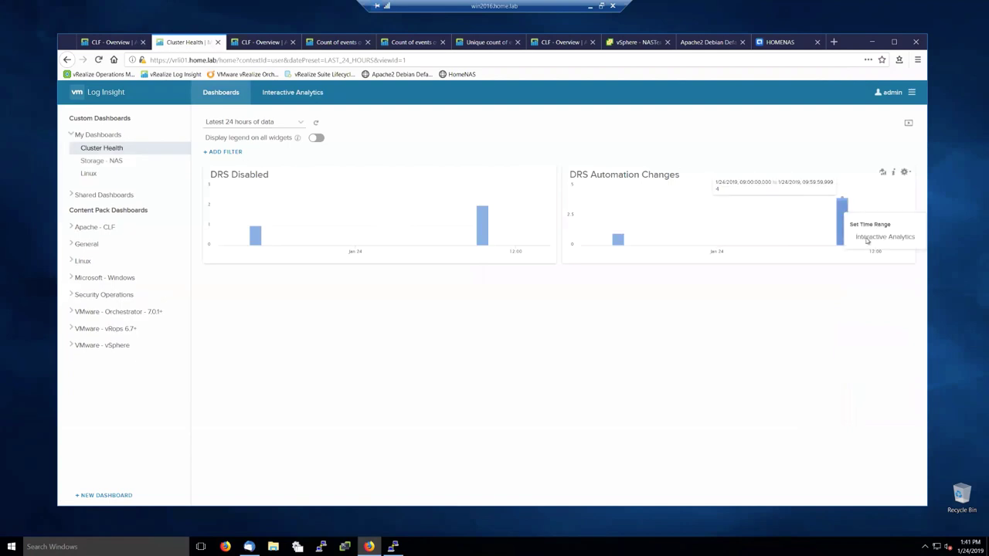
click(869, 237)
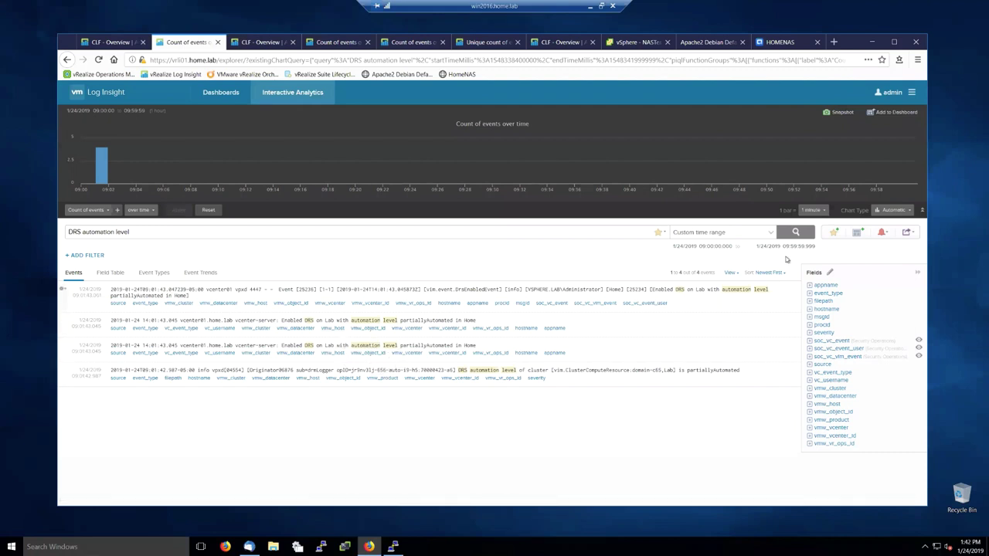
click(881, 233)
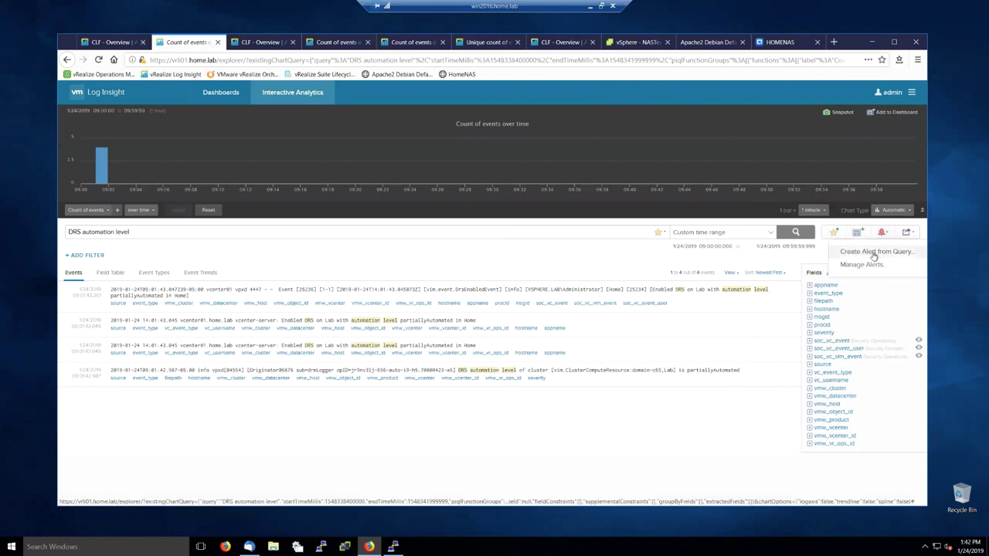
click(858, 251)
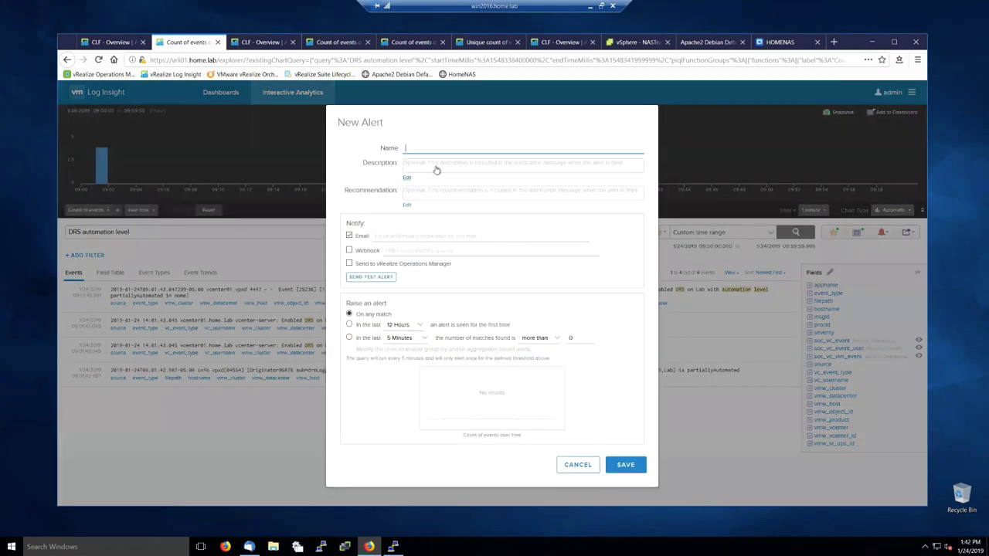
text(DRS Changes)
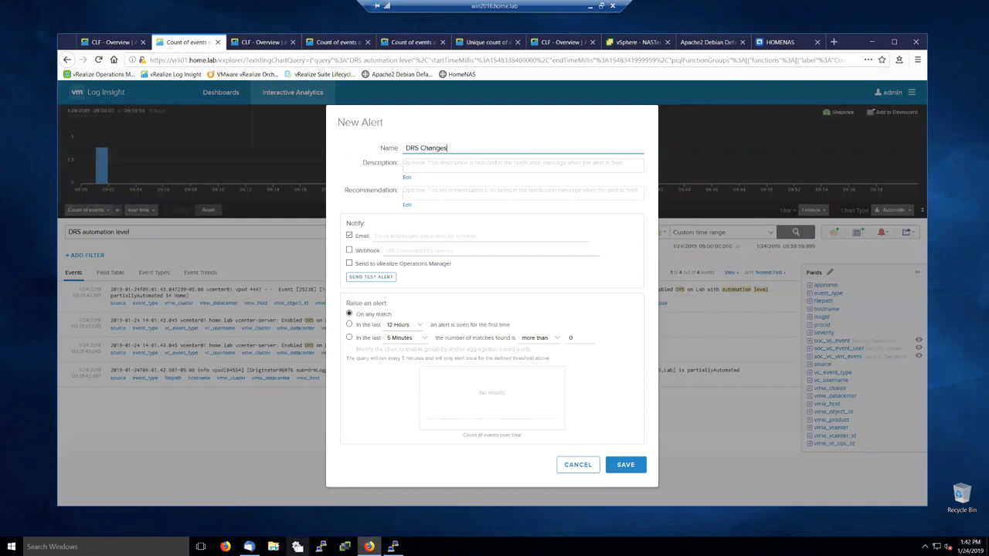
click(249, 547)
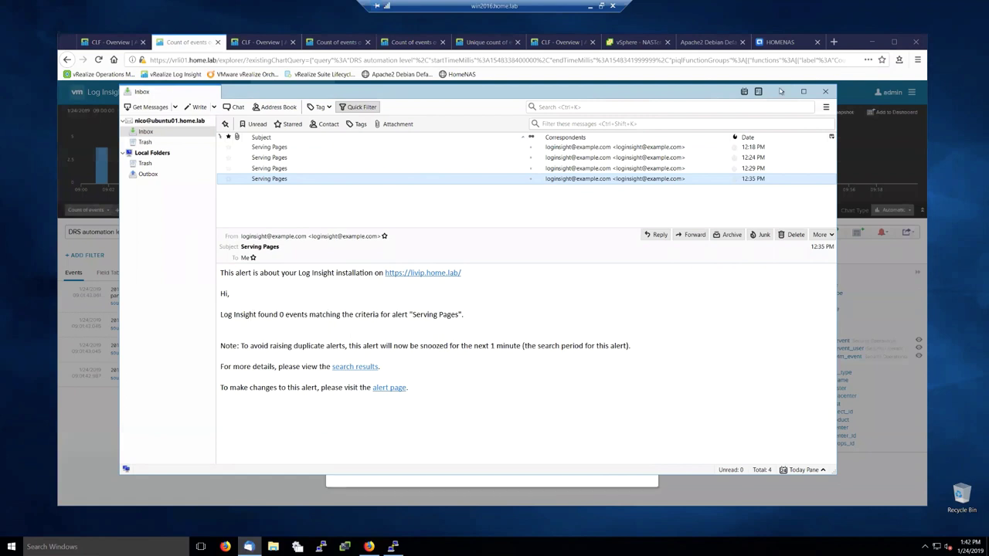
click(781, 91)
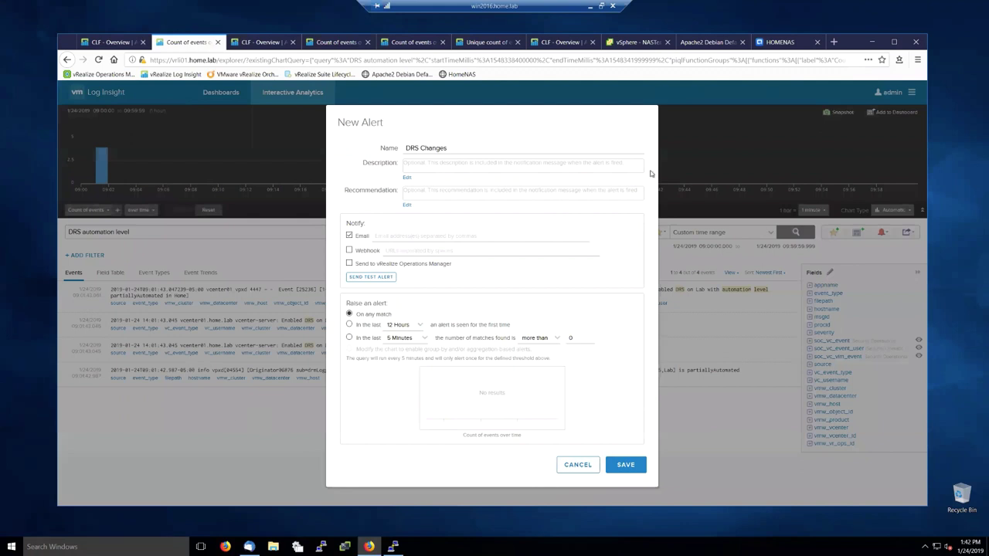
click(572, 467)
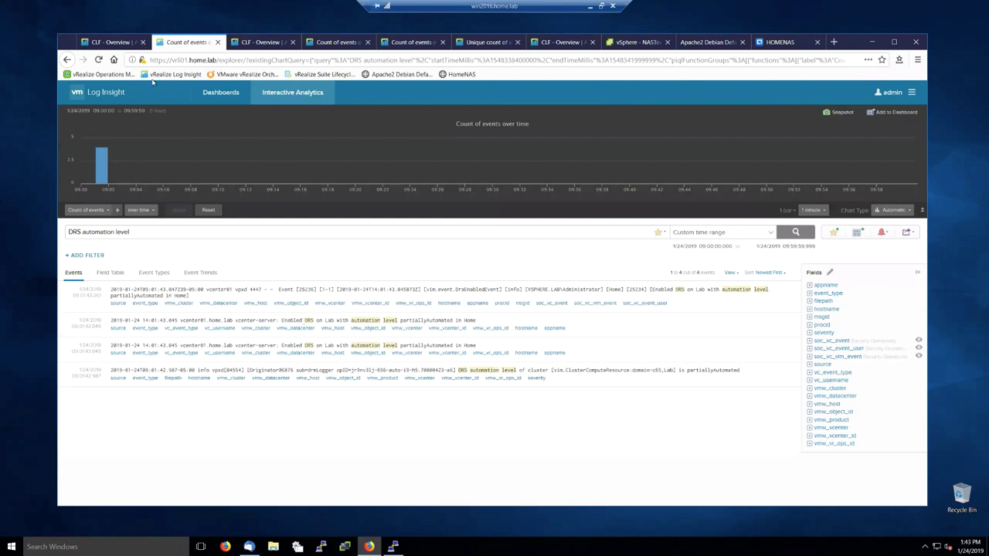
Step: Go back to the Dashboards home via the Log Insight logo
click(79, 93)
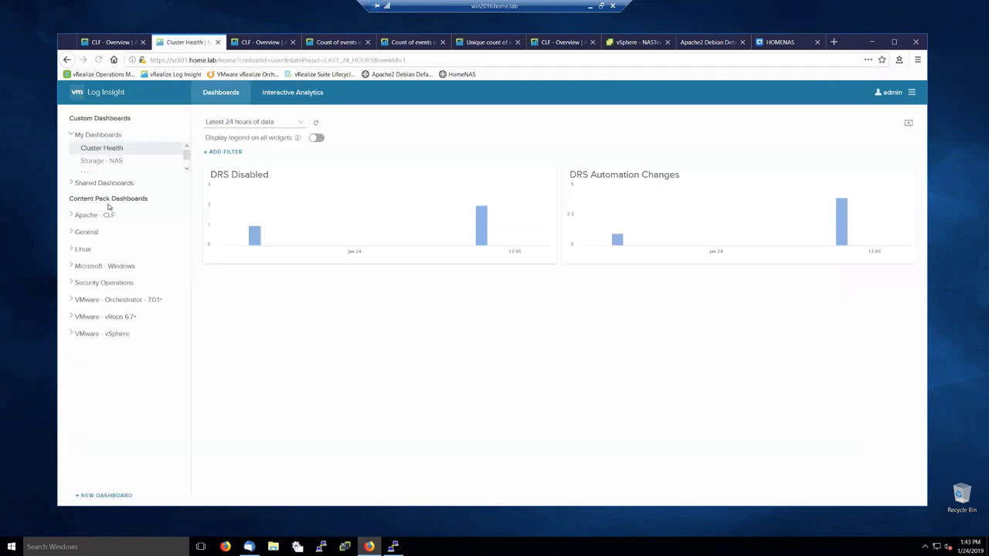
Step: View the VMware - vSphere General - Overview dashboard, then open a blank browser tab
click(93, 345)
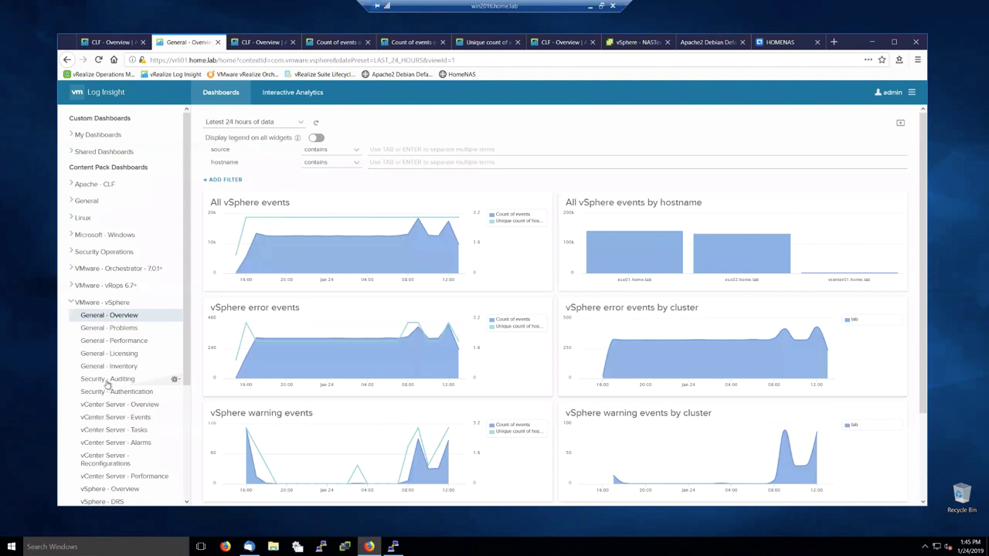
click(834, 42)
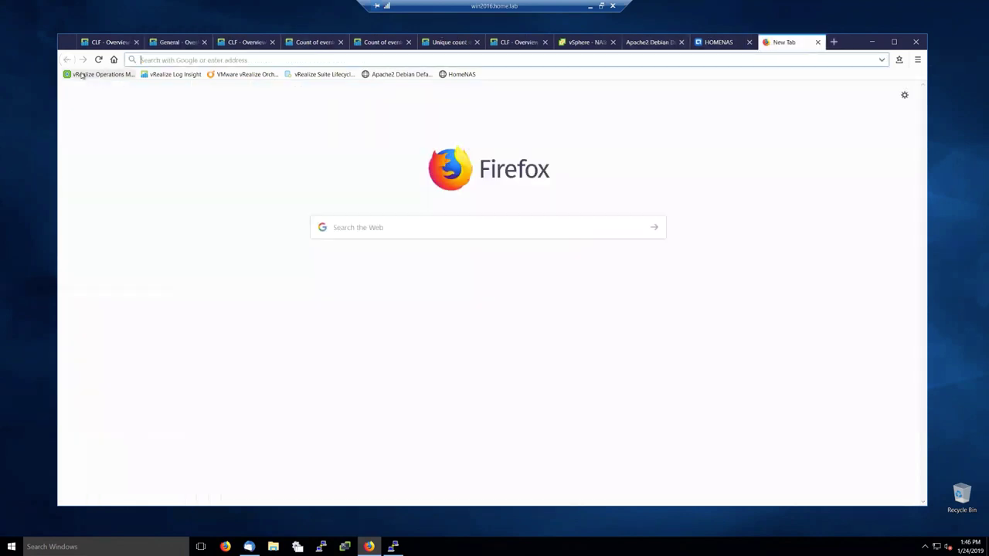
Step: Log in to vRealize Operations Manager as admin with the account password
click(99, 74)
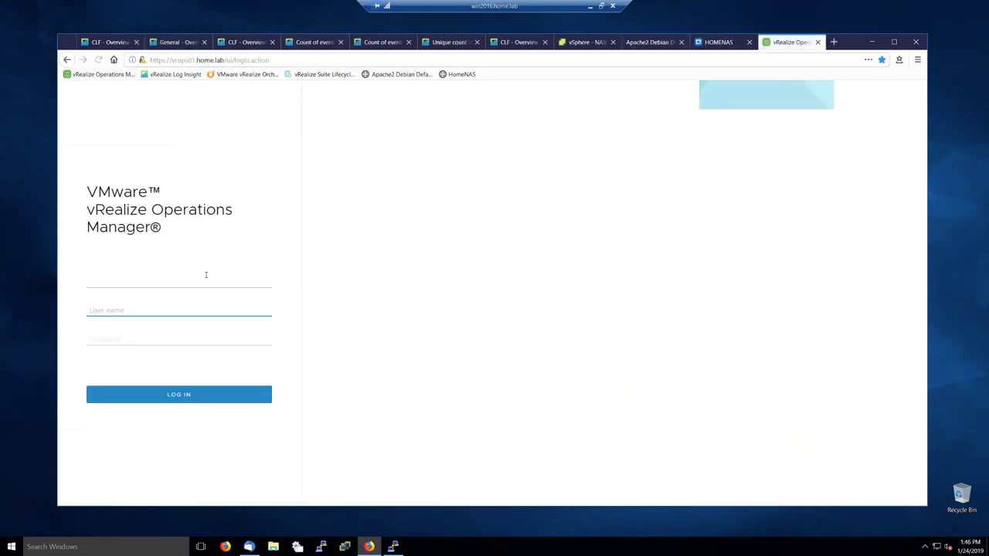
text(admin)
key(Tab)
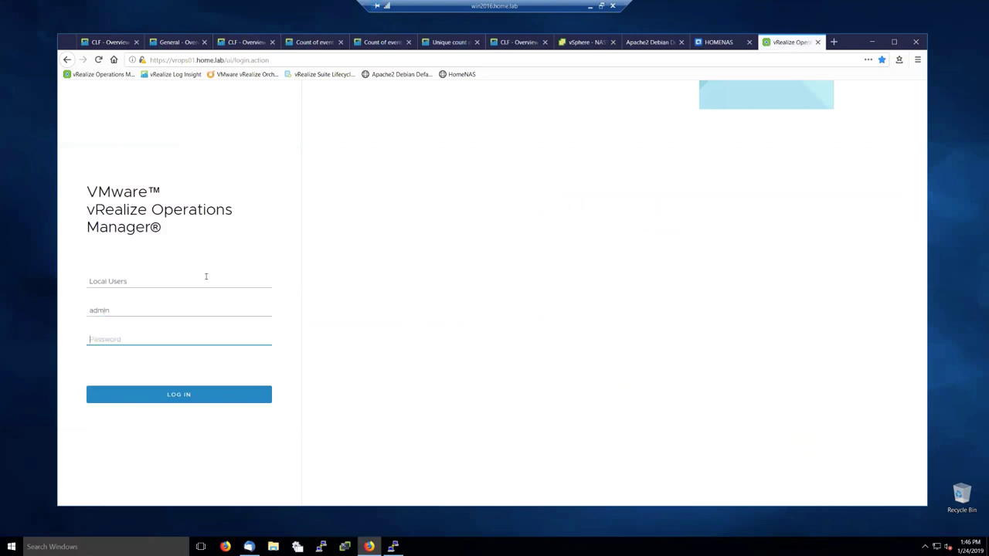
text(••••••••)
key(Return)
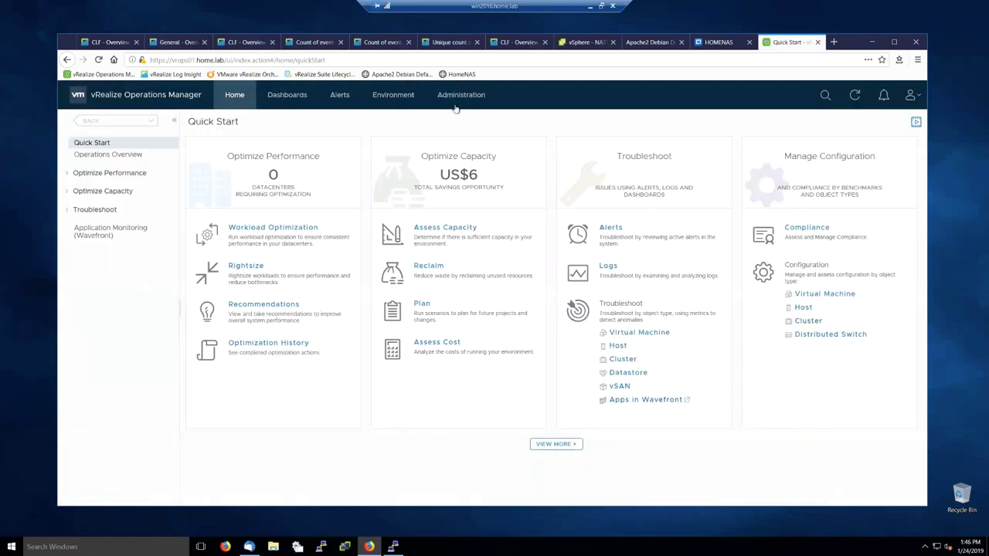
Step: Expand vSphere Hosts and Clusters down through vCenter, Home and Lab to esx01.home.lab
click(392, 95)
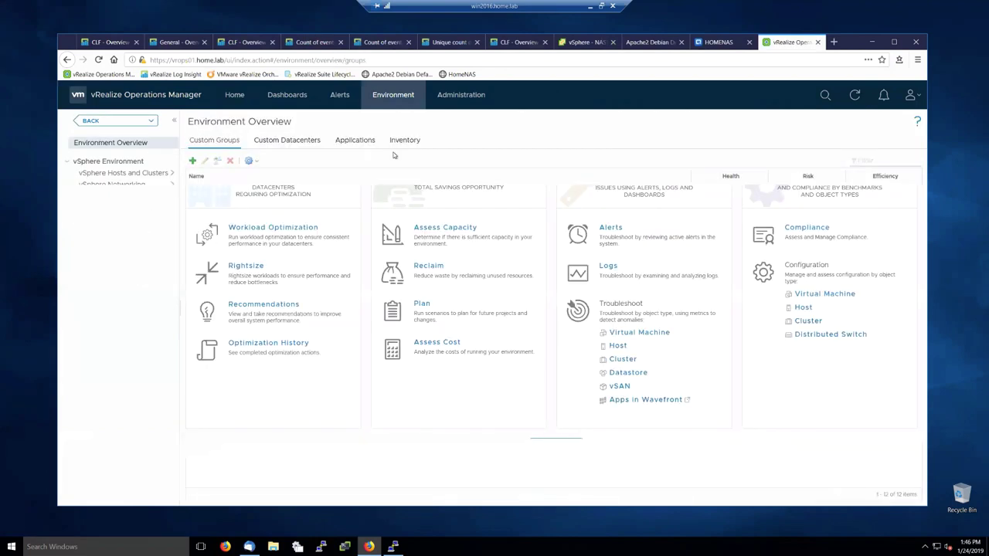
click(130, 176)
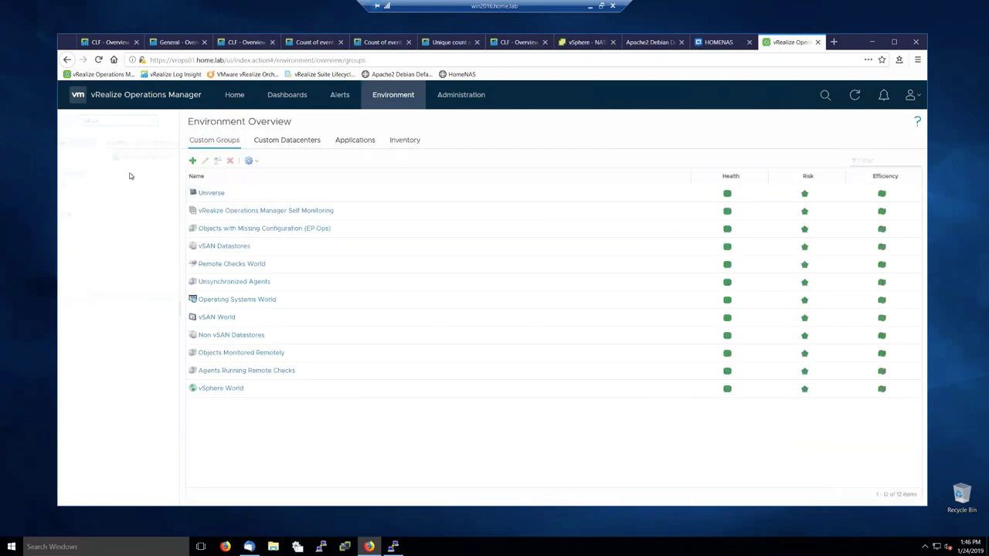
click(68, 158)
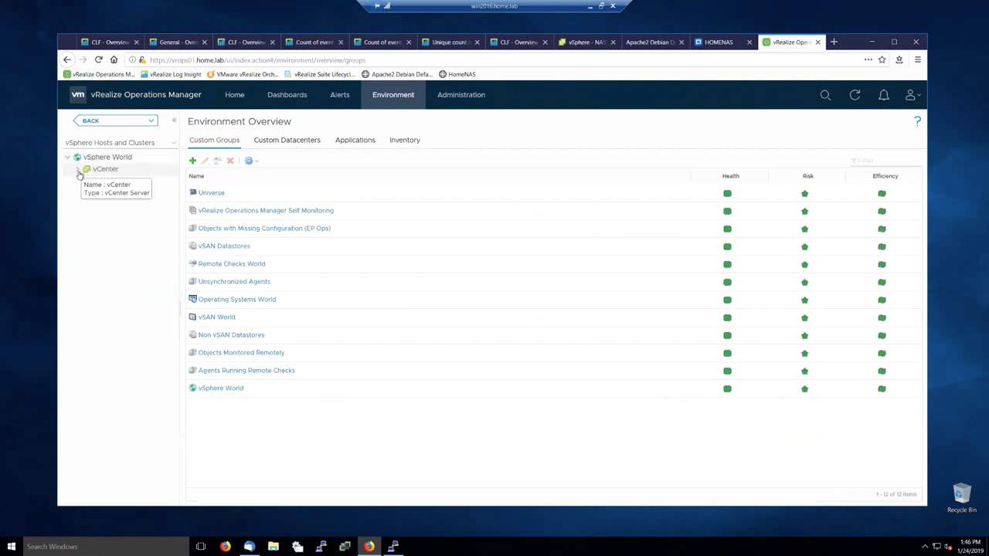
click(77, 169)
click(87, 181)
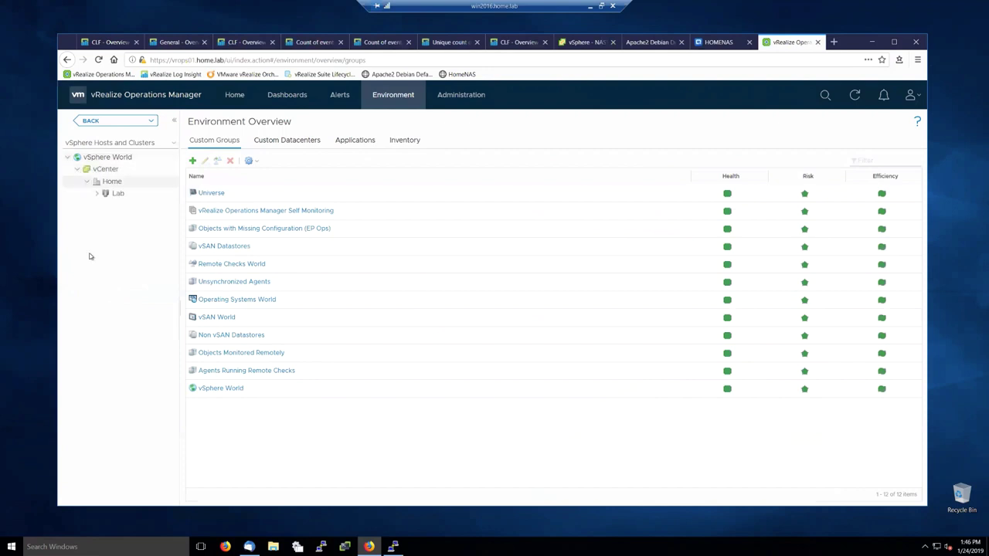
click(96, 193)
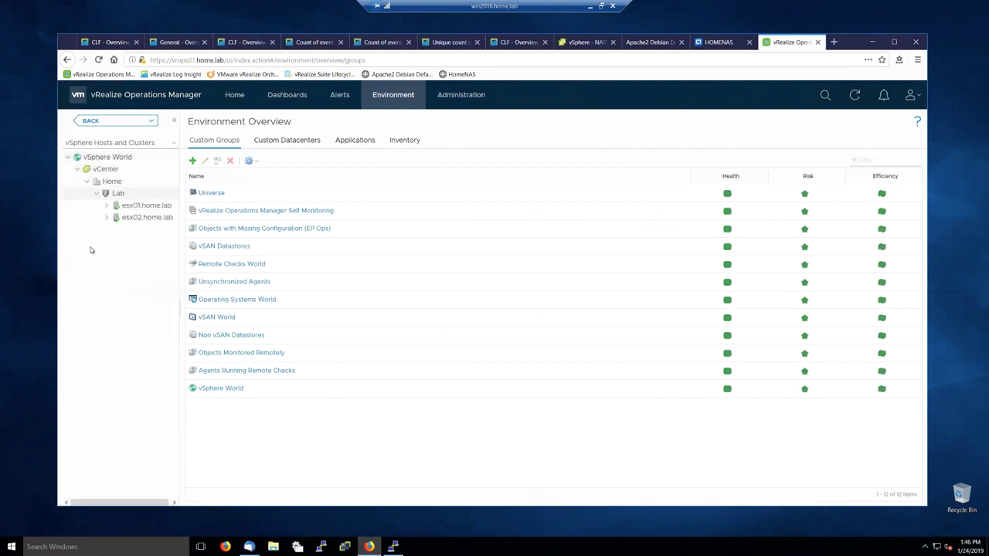
click(107, 206)
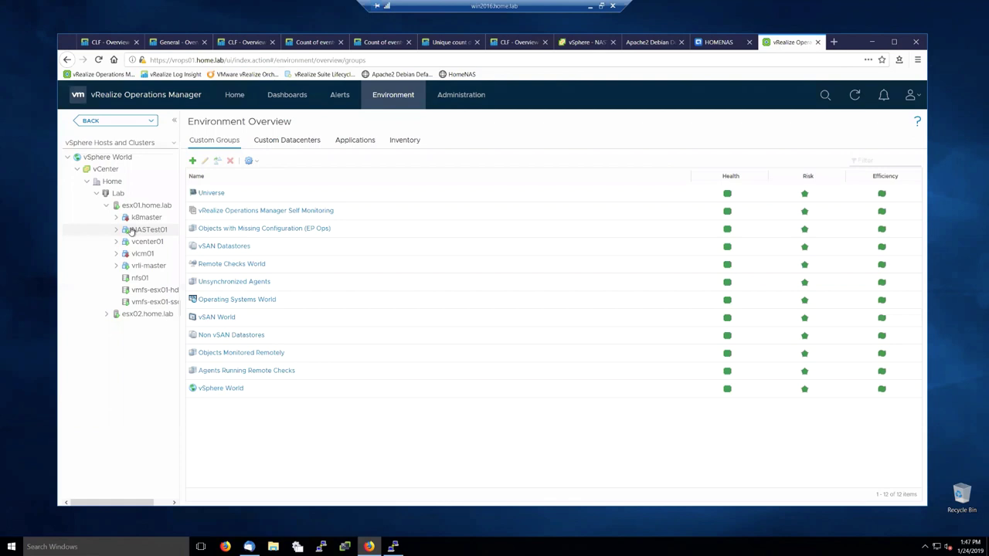
Step: Return to the Unique count of event_type query and review its export options without choosing one
click(452, 41)
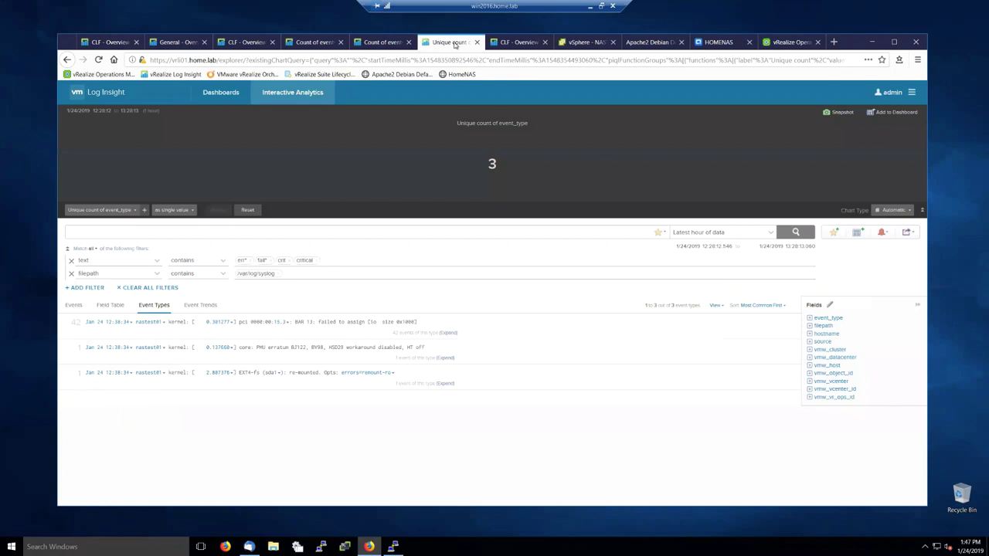
click(908, 233)
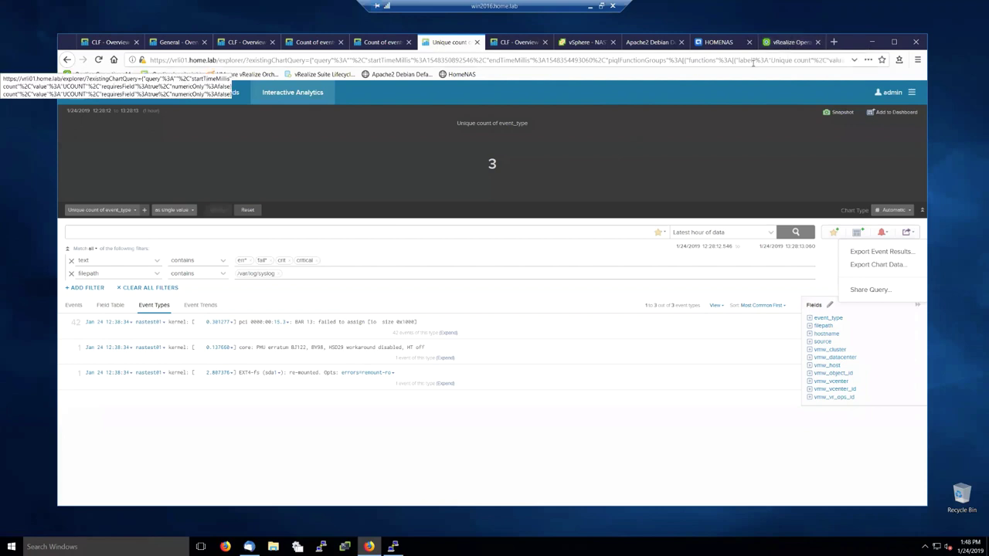
click(496, 463)
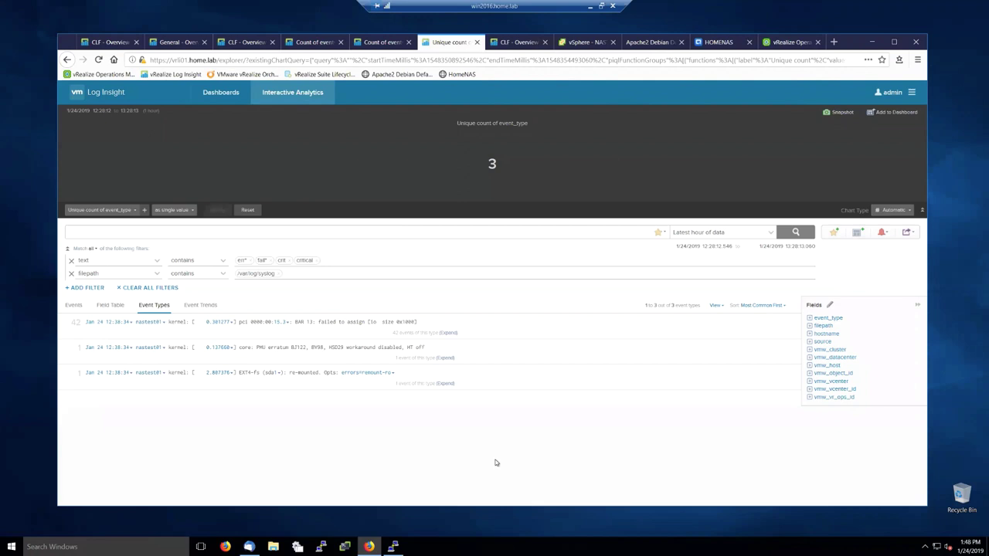
Step: Open Administration > Archiving and toggle Enable Data Archiving on
click(911, 92)
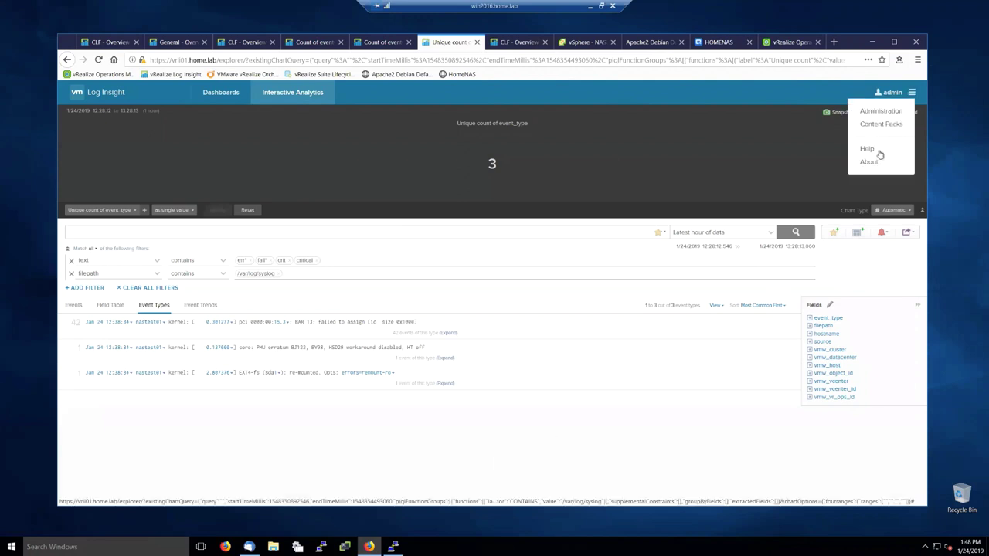
click(881, 110)
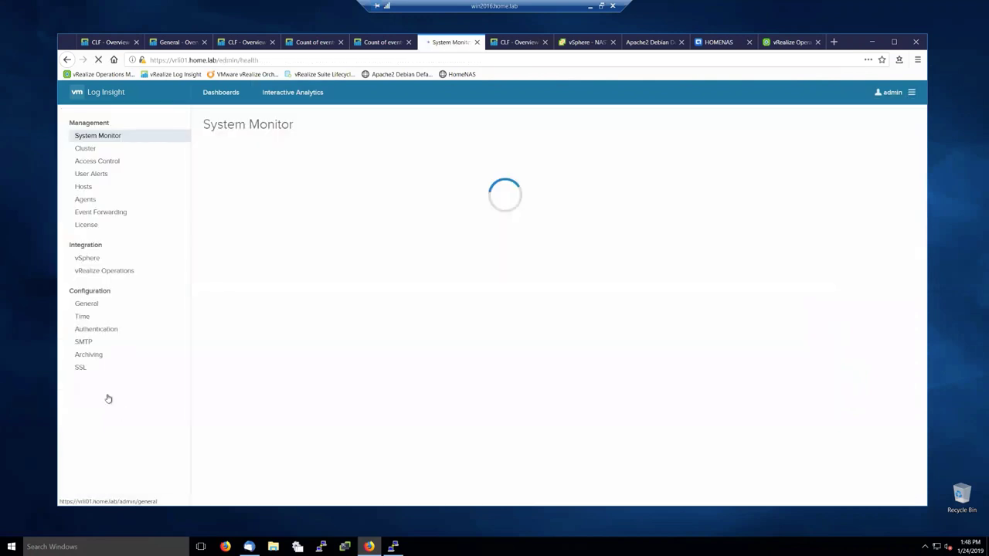
click(95, 356)
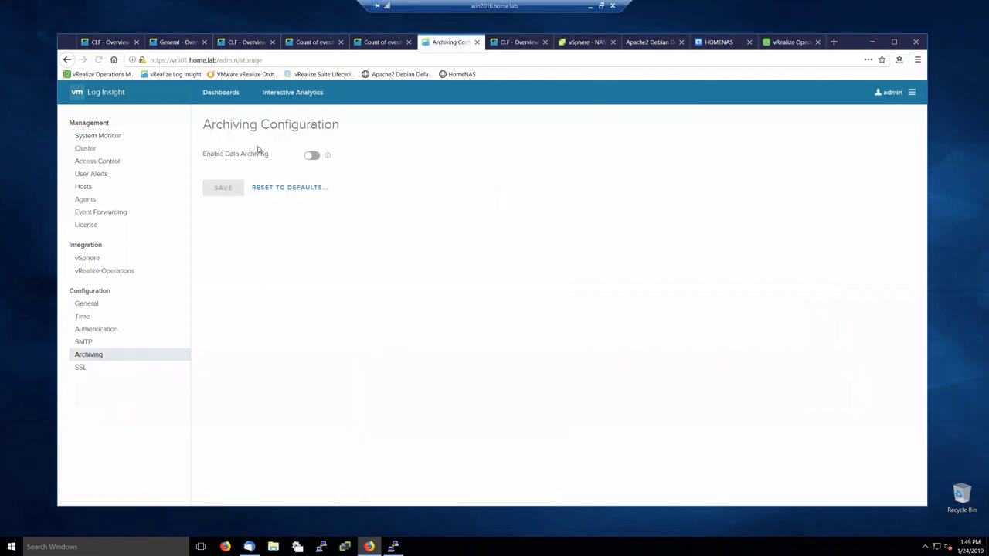
click(313, 155)
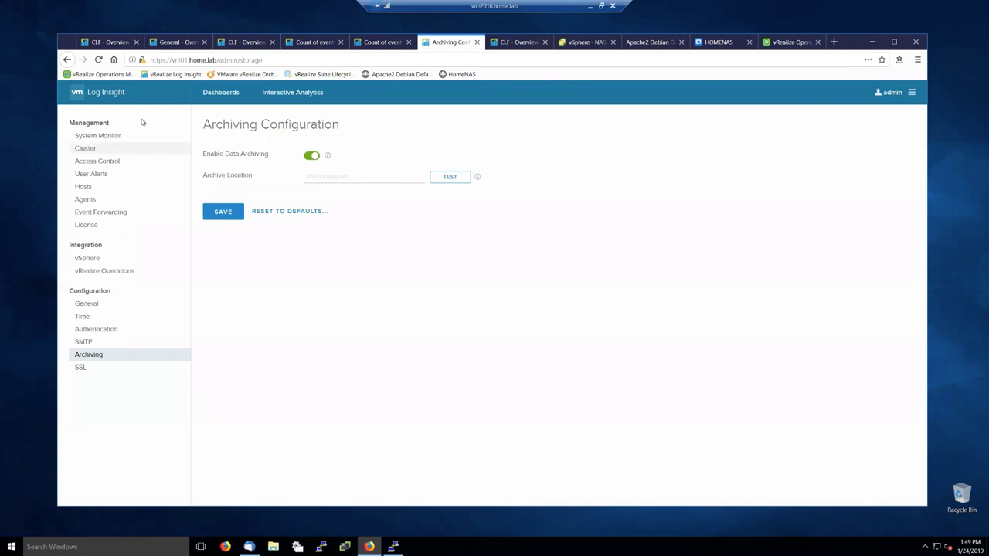
Step: Leave for System Monitor without saving, then return to Archiving Configuration
click(100, 141)
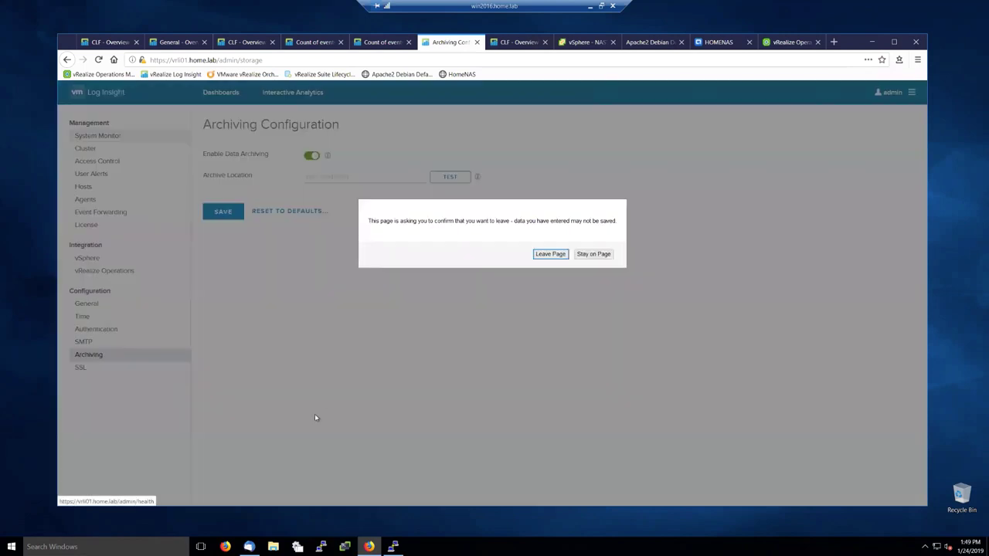
click(550, 255)
scroll(291, 421, down, 3)
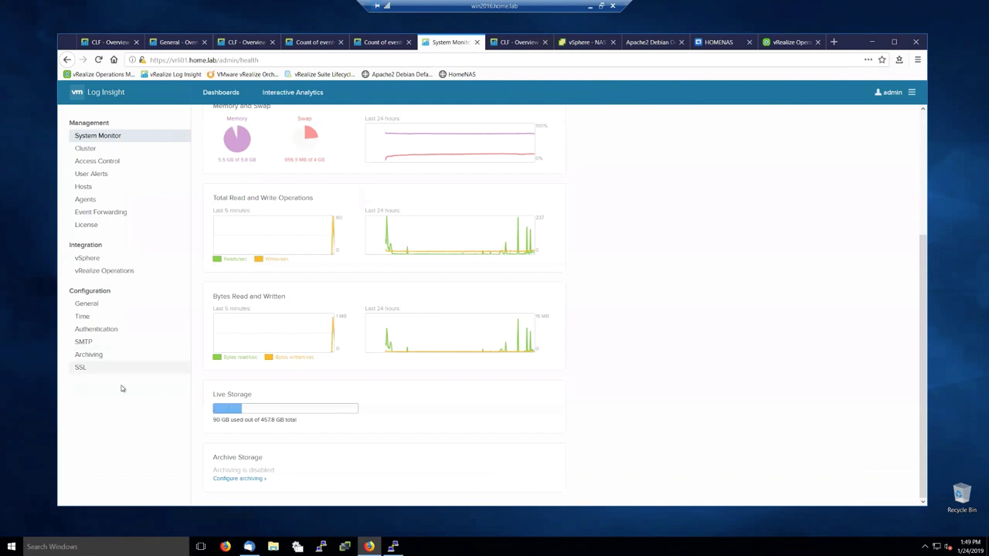
click(94, 355)
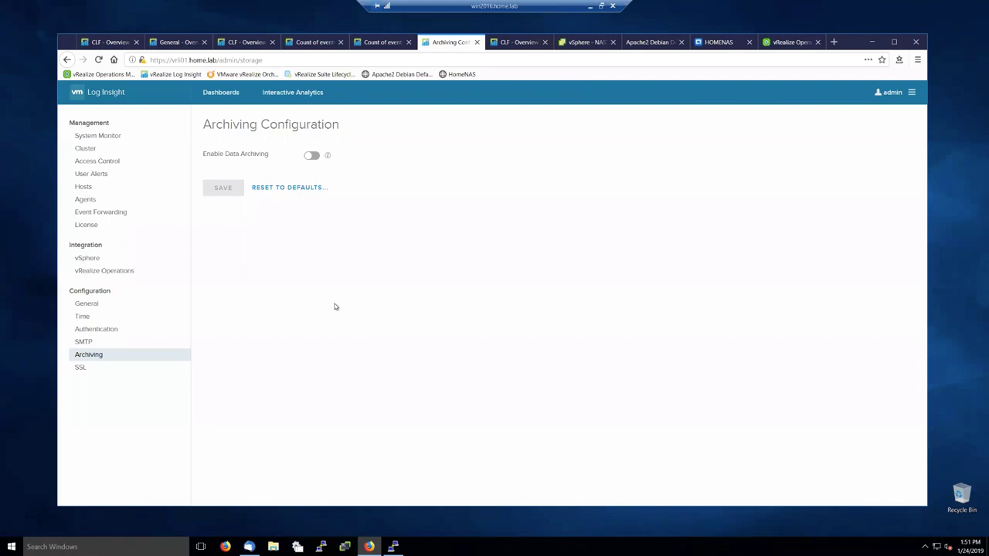
Step: Switch from Log Insight's Archiving Configuration page to the vRealize Operations browser tab
click(787, 44)
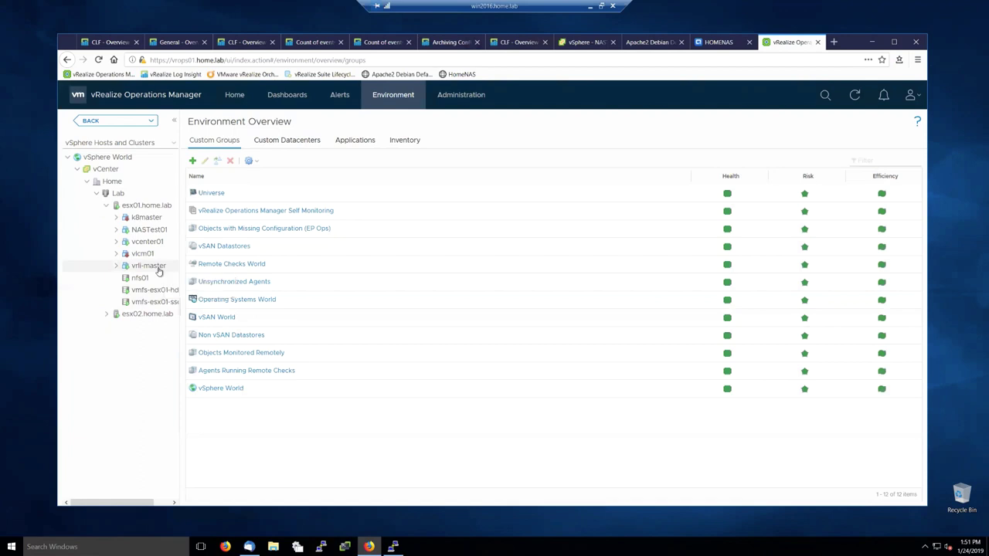
Step: Select the NASTest01 VM in the inventory tree and show its Logs tab
click(145, 232)
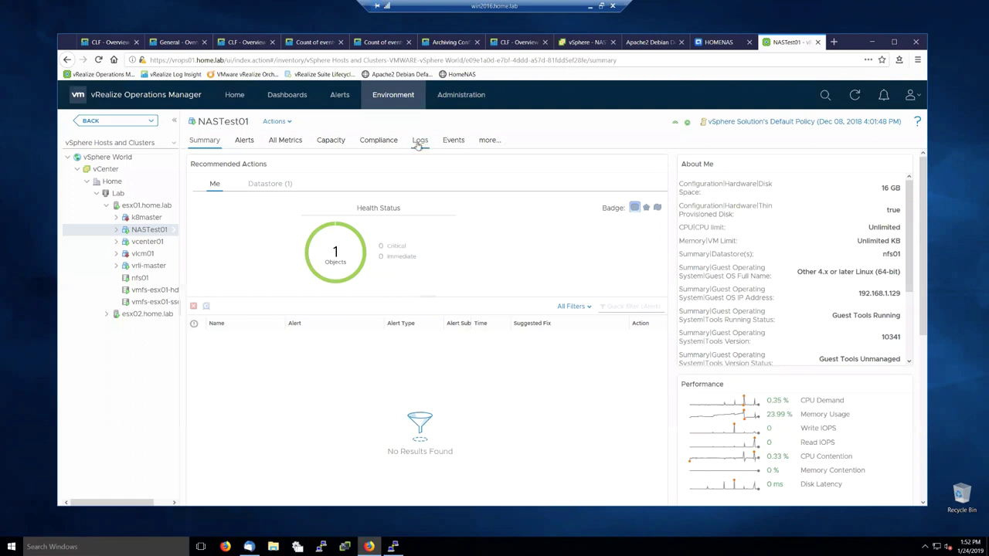
click(418, 143)
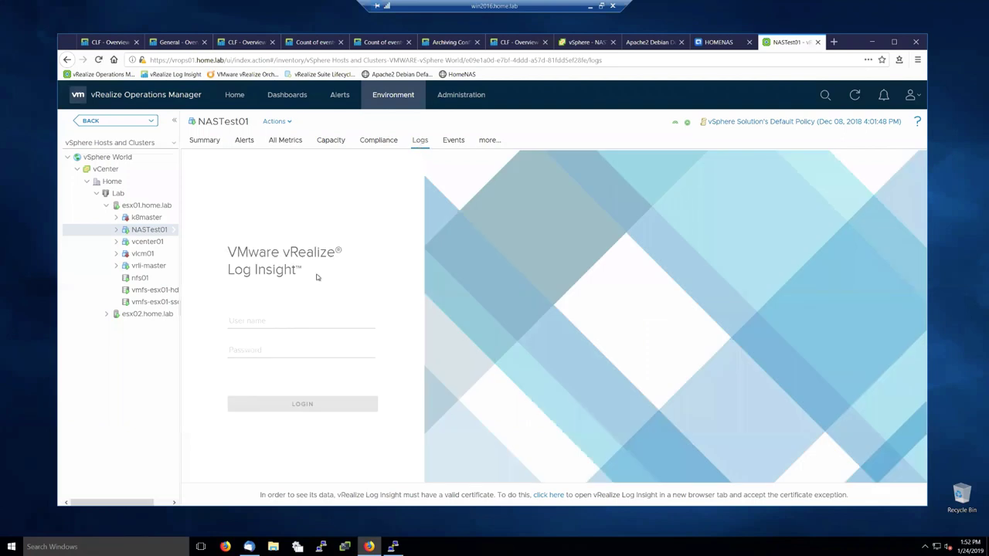
Step: Sign in to the embedded Log Insight as admin with the account password
click(280, 319)
text(admin)
key(Tab)
text(V)
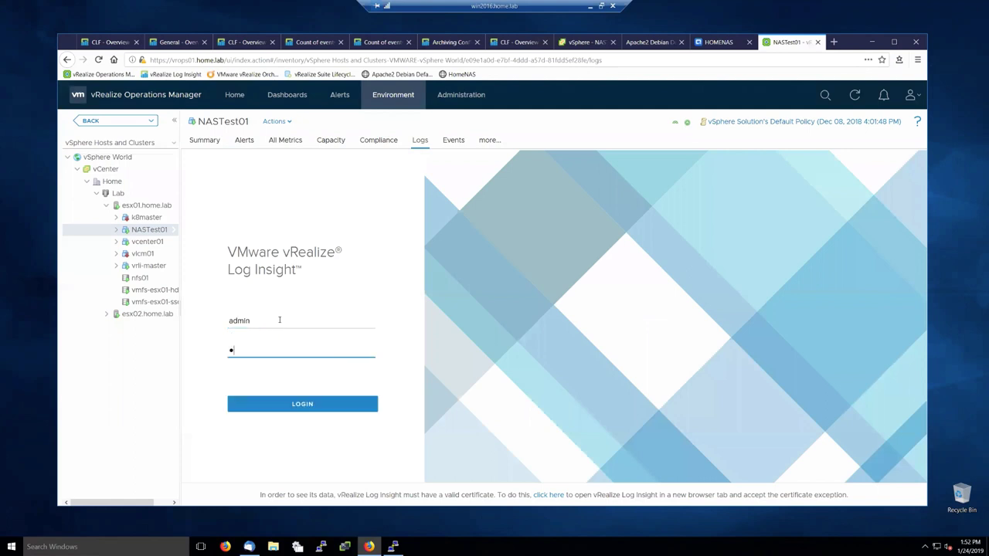
text(Mwar)
key(Return)
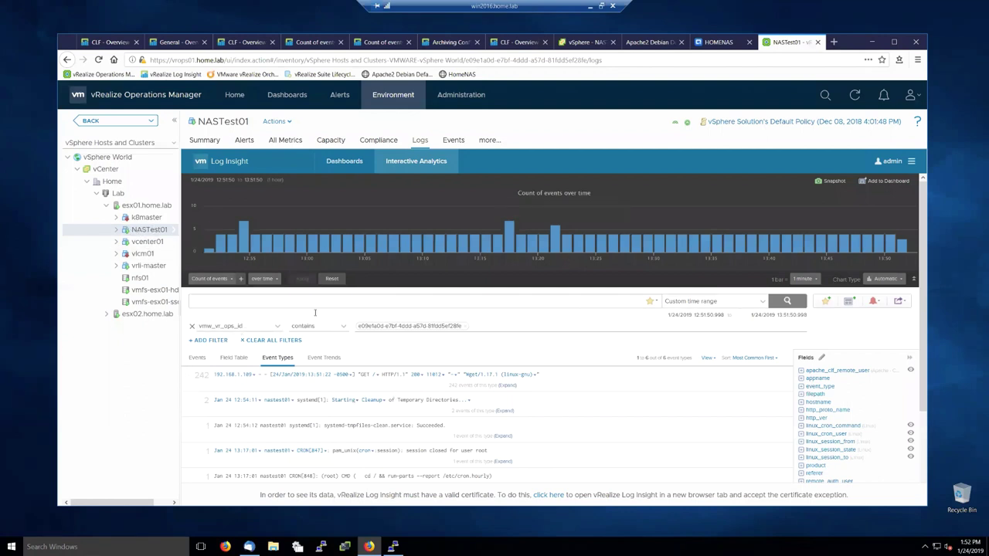
Step: Search NASTest01's logs for 'error' over the latest 24 hours
click(271, 301)
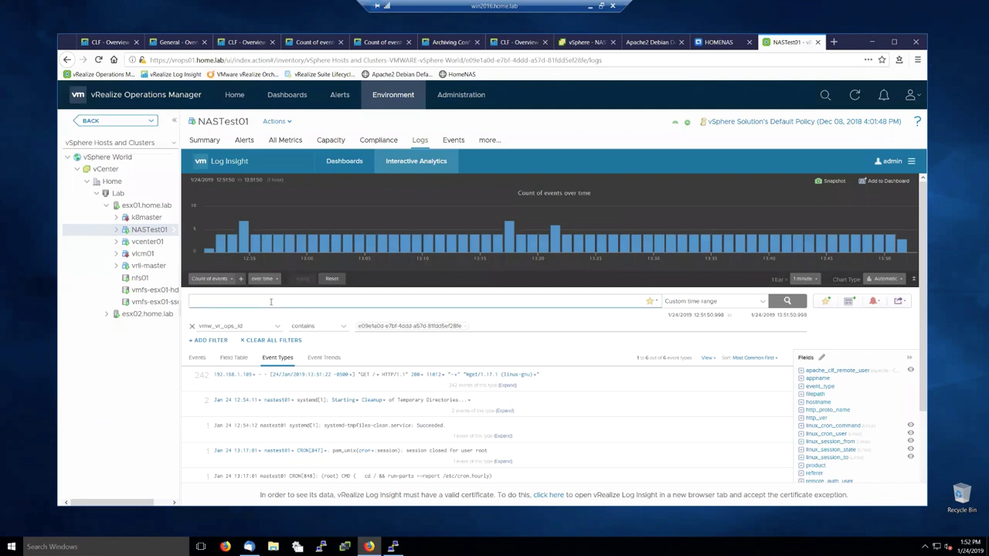
text(error)
key(Return)
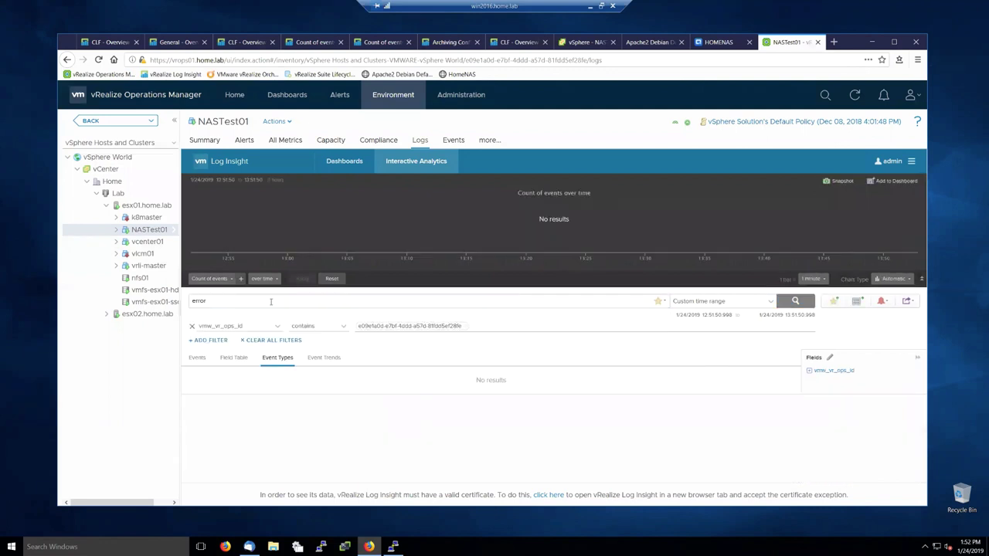
click(710, 303)
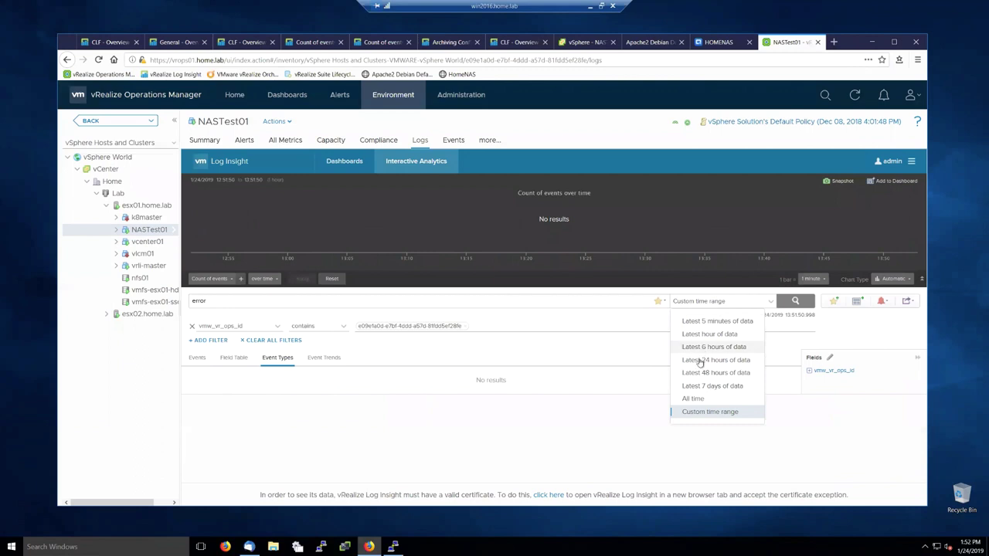
click(715, 360)
Step: Change the query to 'err*', drill into the 09:00 then 12:00 hours, and return to Log Insight home
click(240, 302)
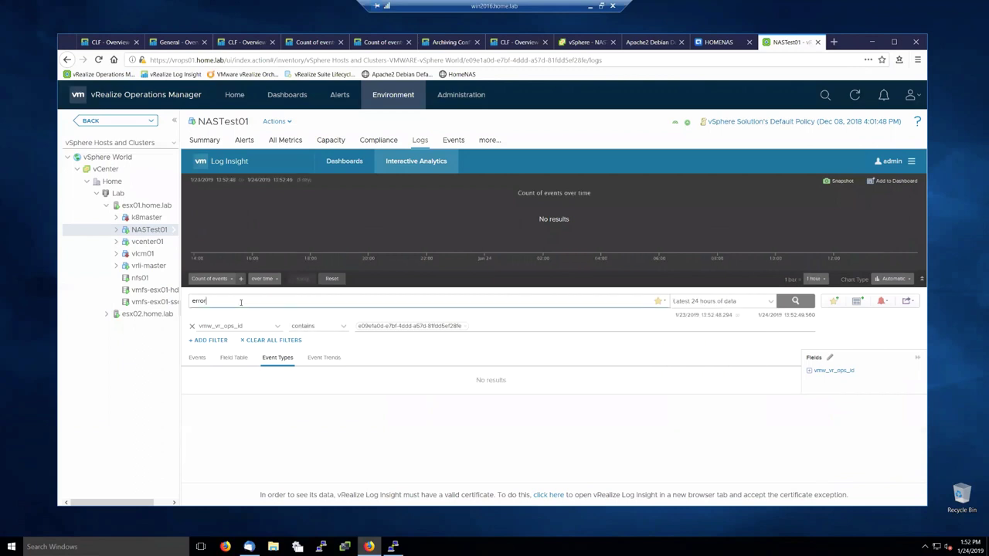
key(BackSpace)
key(BackSpace)
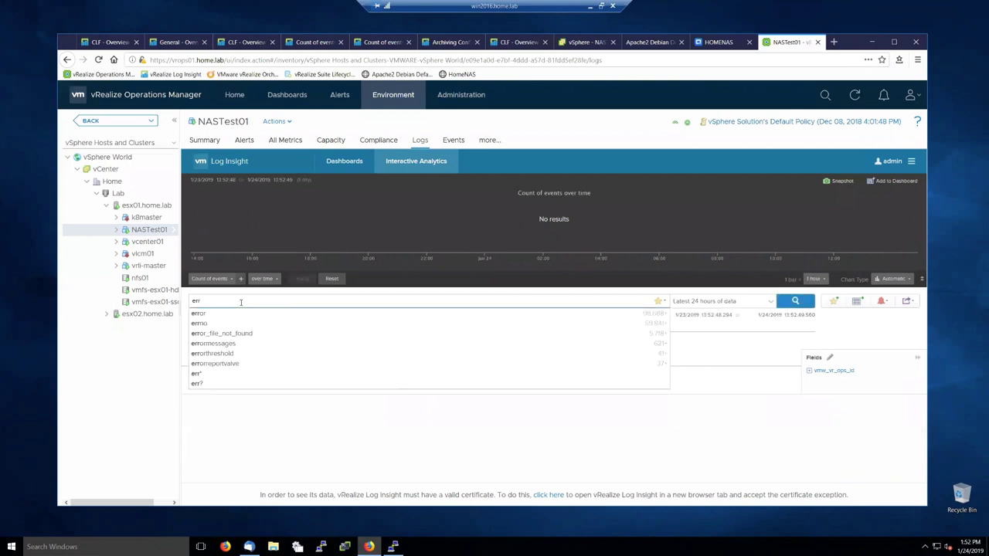
text(*)
key(Return)
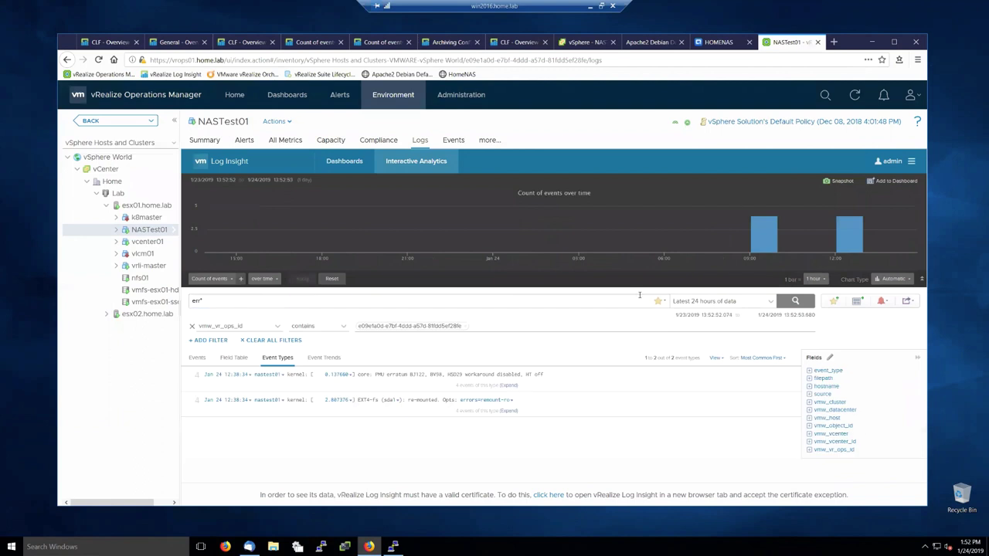
click(756, 241)
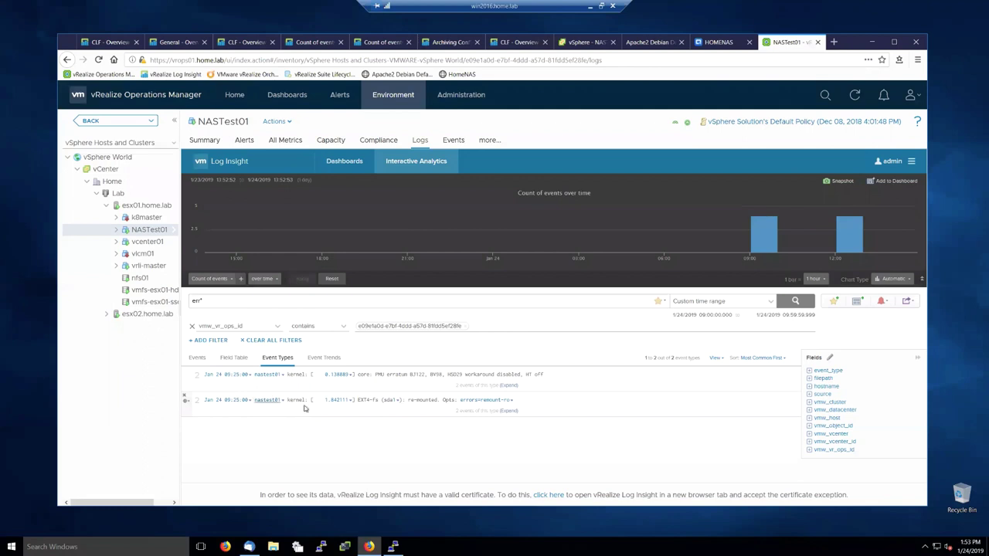
click(850, 234)
click(203, 162)
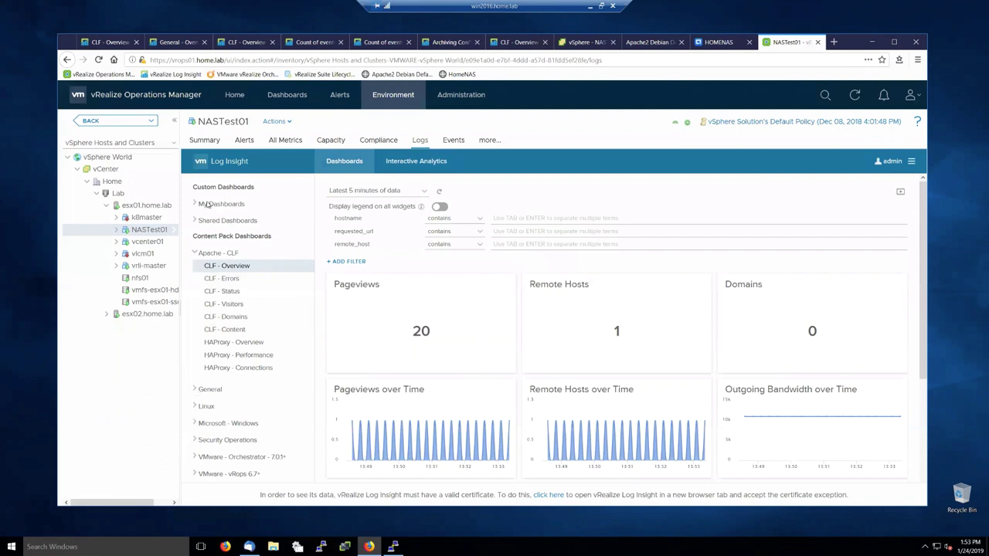
Step: View the Storage - NAS dashboard over the latest 24 hours, then switch to the nfs01 datastore's logs
click(192, 205)
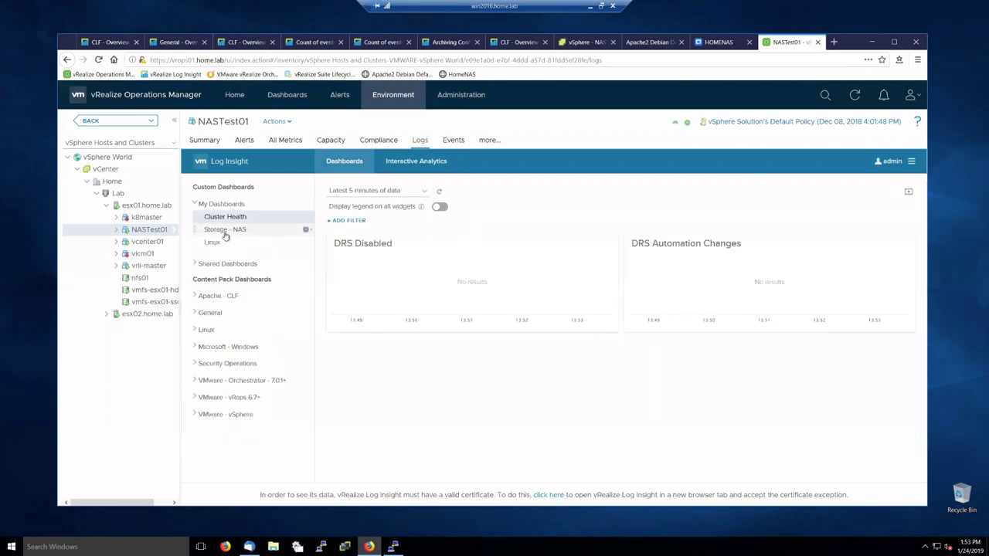
click(225, 231)
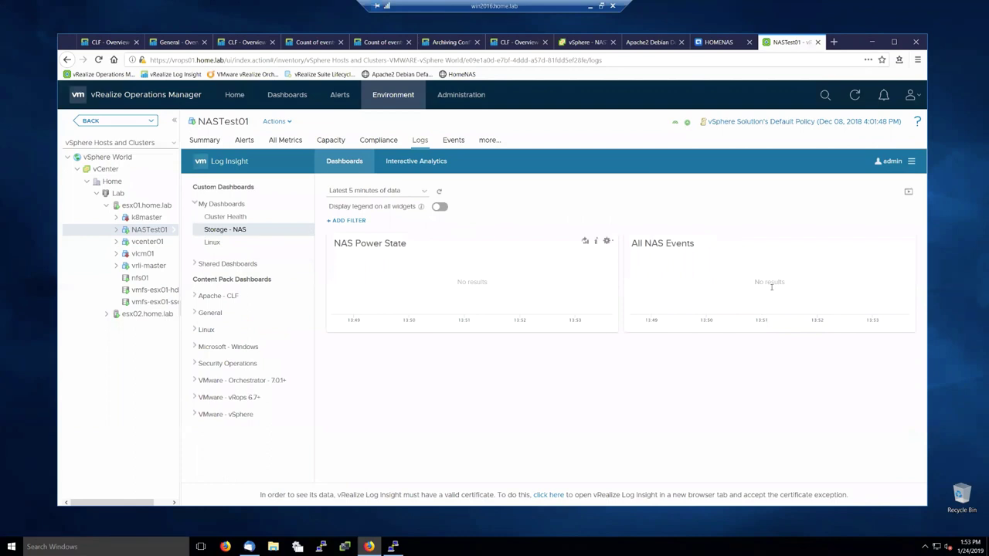
click(392, 195)
click(378, 236)
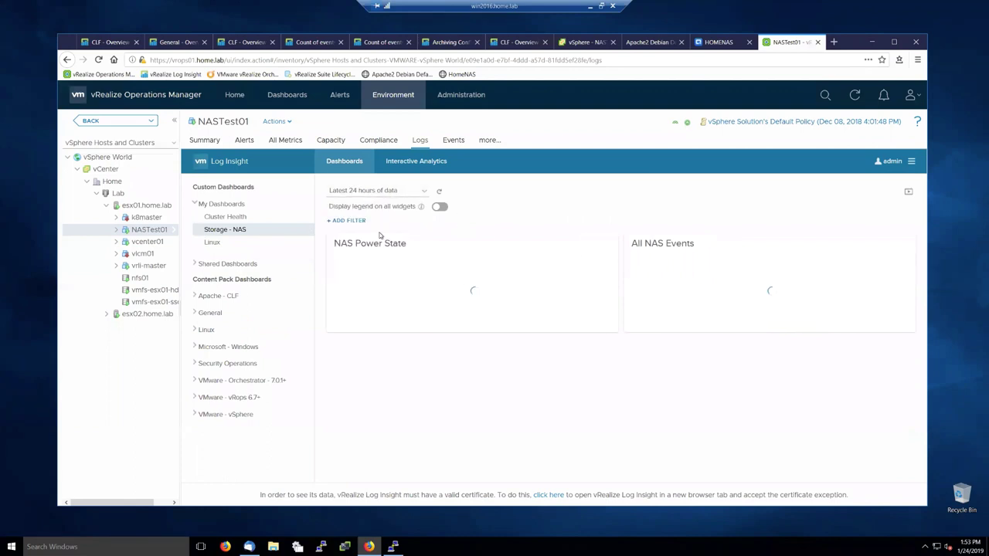
mouse_move(542, 284)
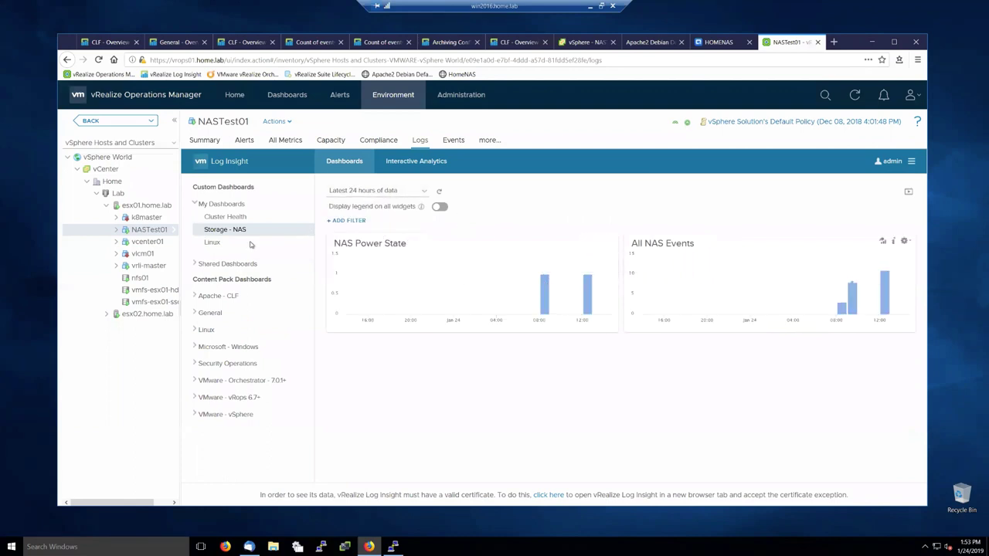
click(137, 278)
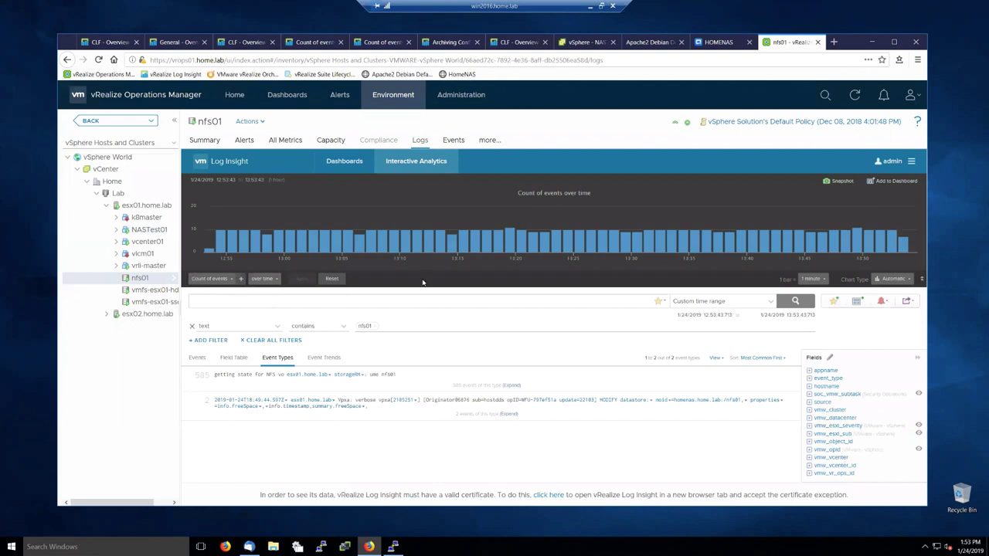
Step: Widen nfs01's log search to the latest 7 days, then move via NASTest01 to esx01.home.lab's logs
click(727, 303)
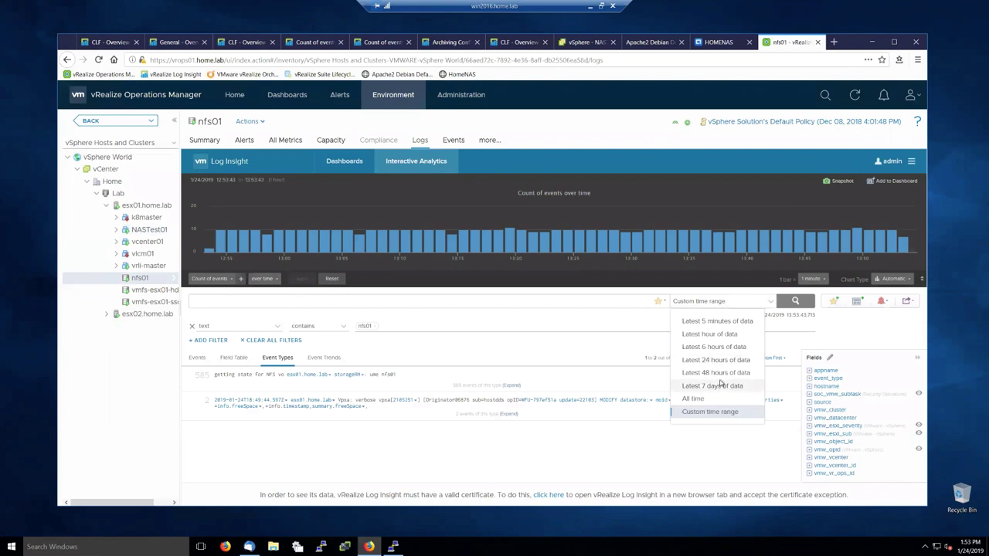
click(720, 385)
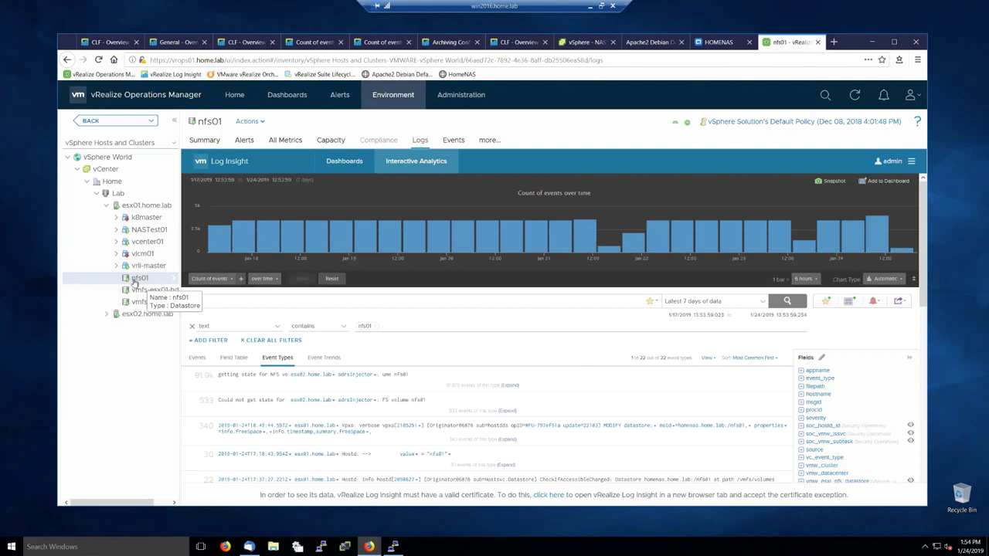
click(121, 232)
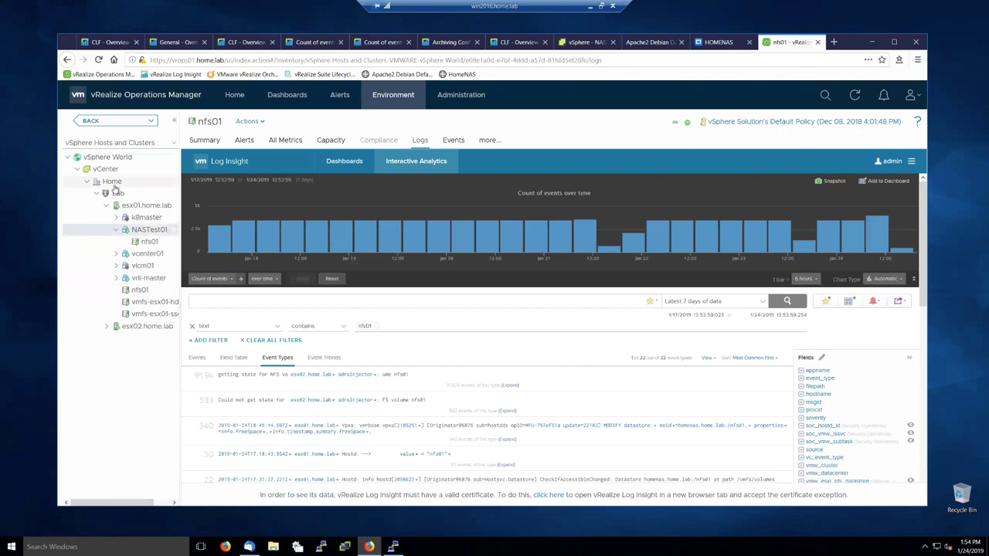
click(140, 207)
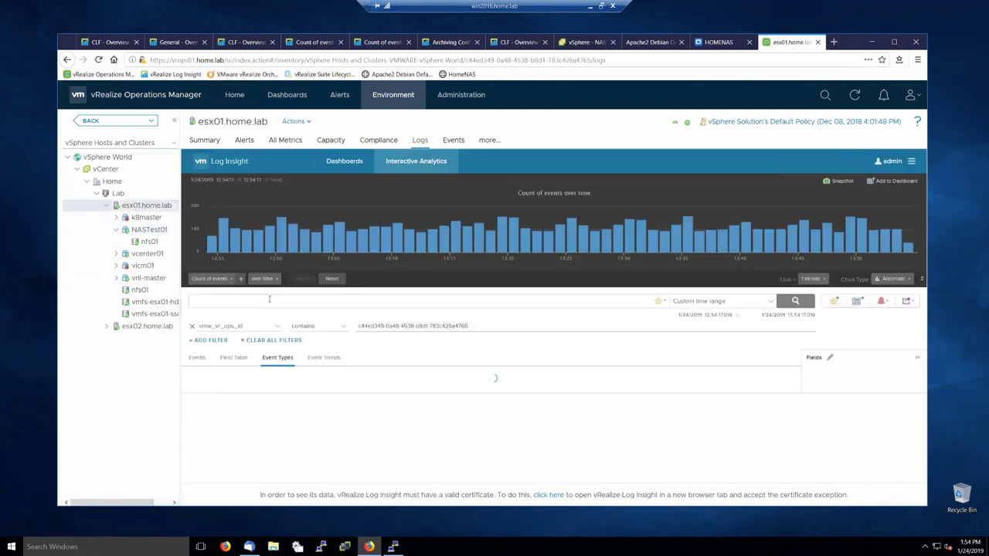
Step: Search esx01.home.lab's logs for 'NFS' over the latest 6 hours, then check its Alerts tab
click(697, 303)
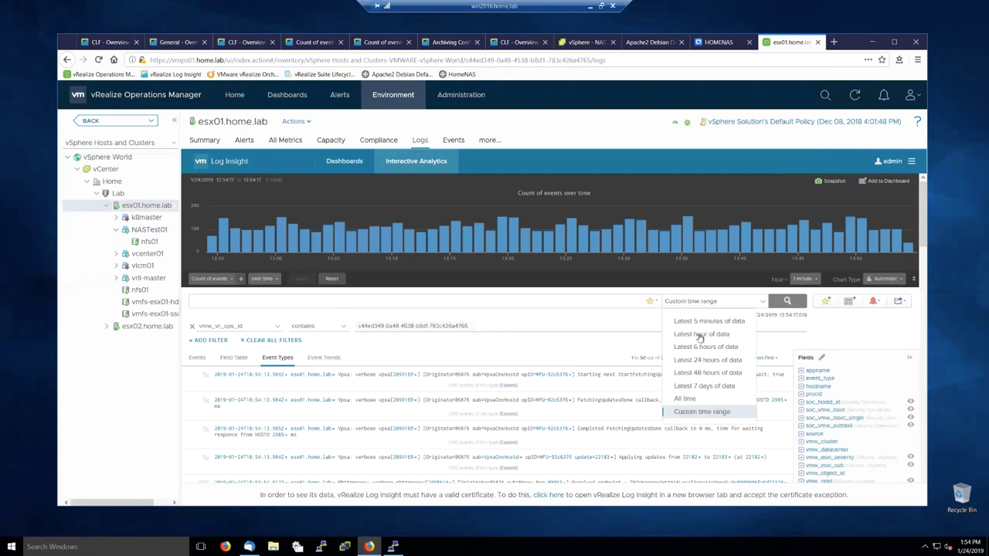
click(702, 347)
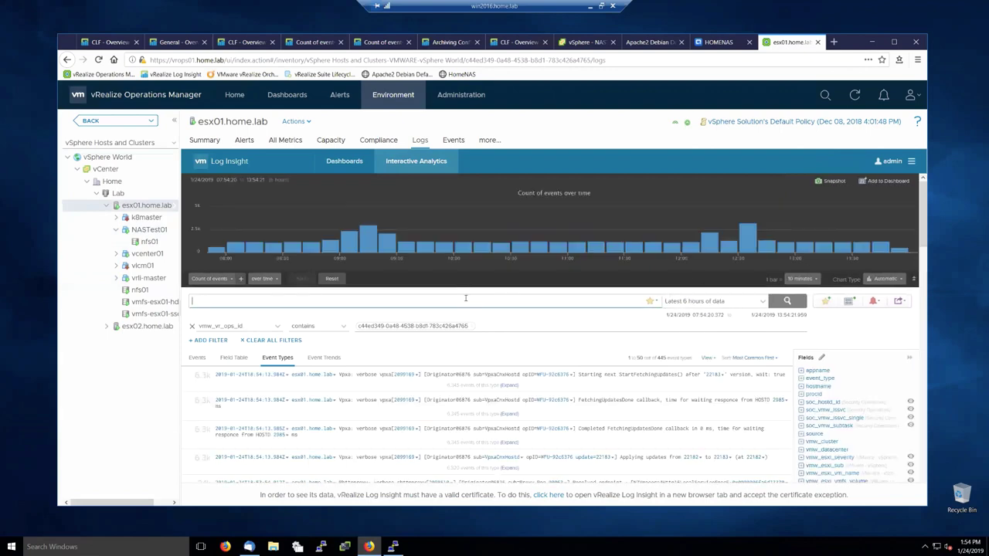
text(NFS)
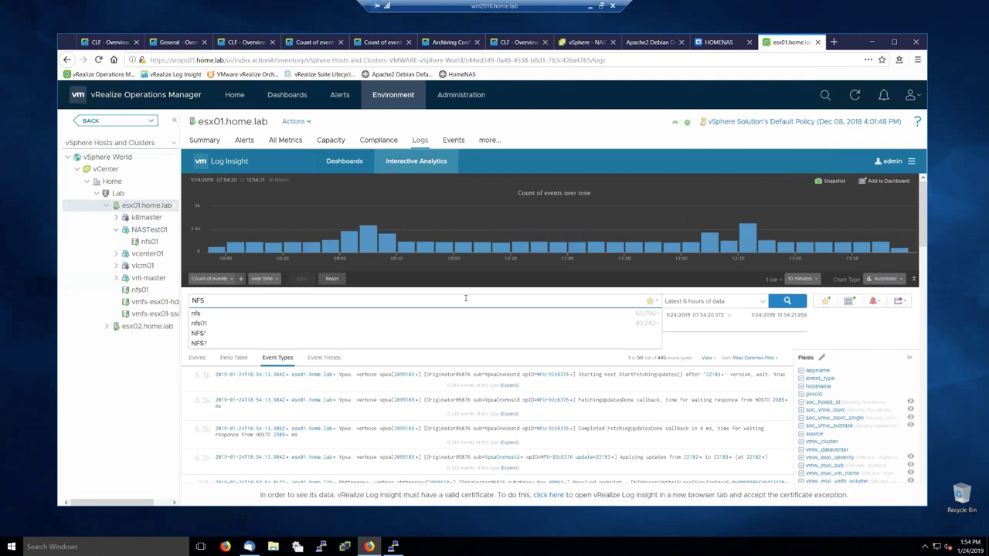
key(Return)
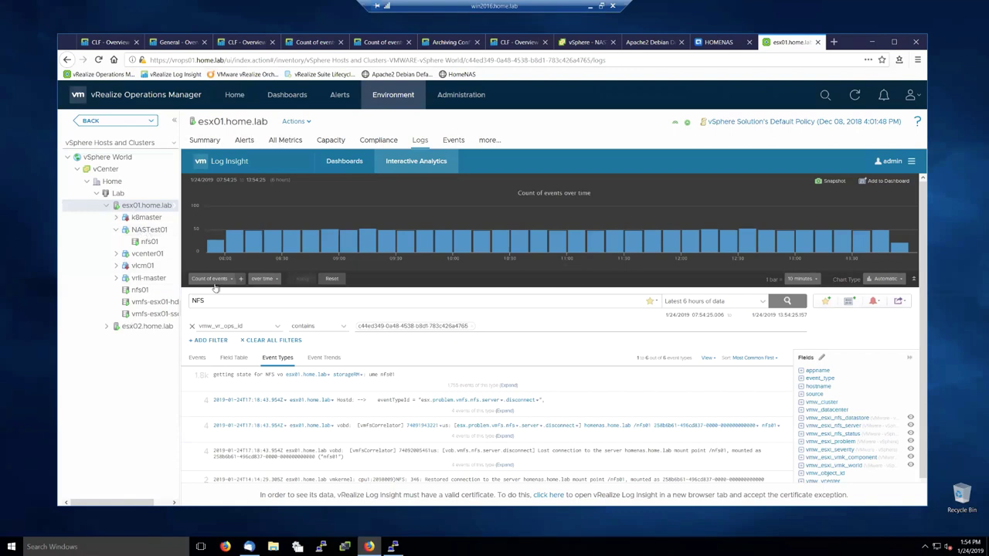
click(244, 141)
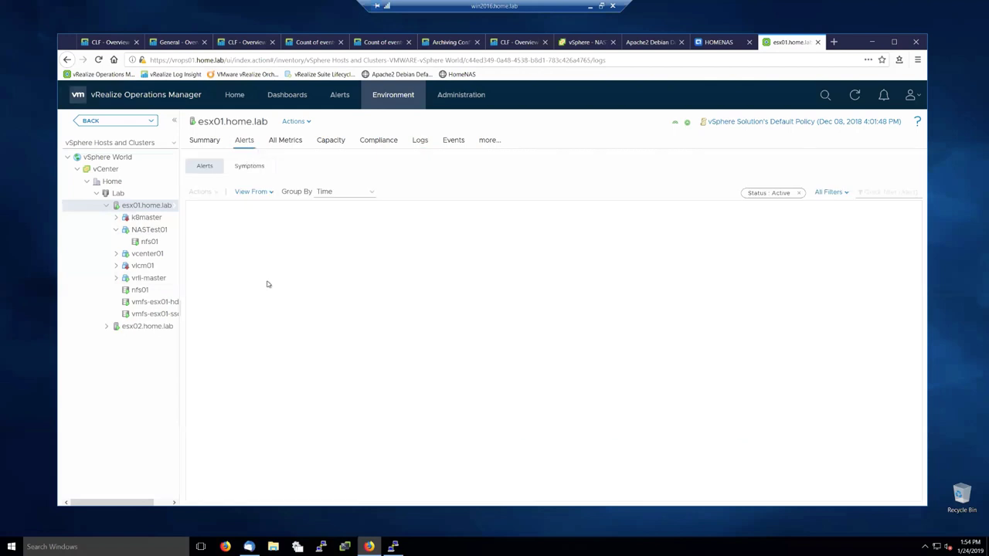
Step: Return to esx01.home.lab's Logs tab to review the NFS event types
click(421, 140)
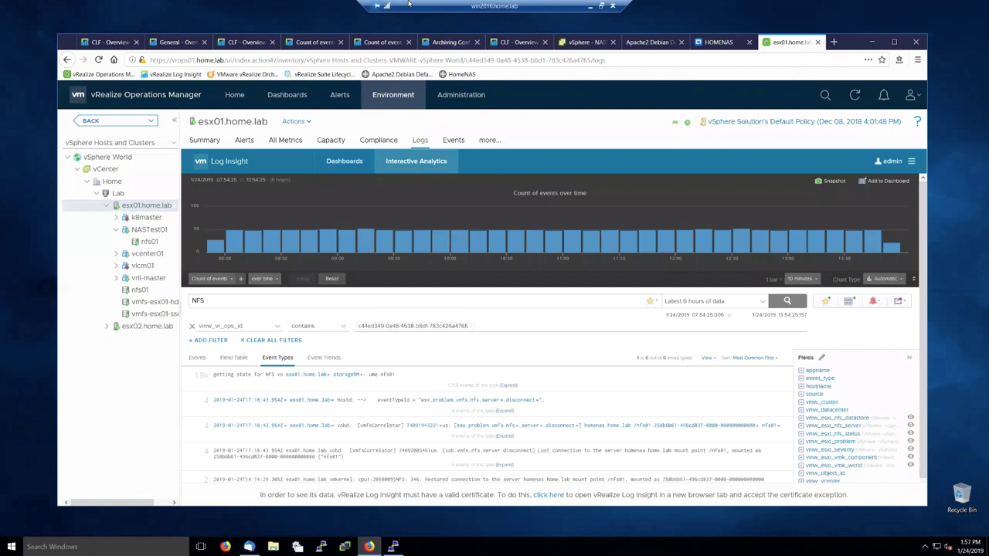
click(352, 27)
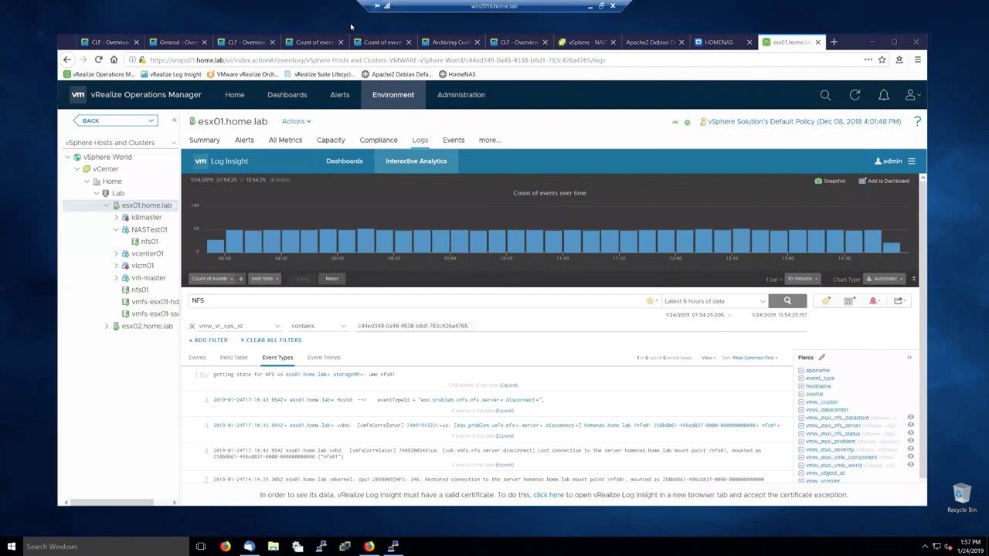